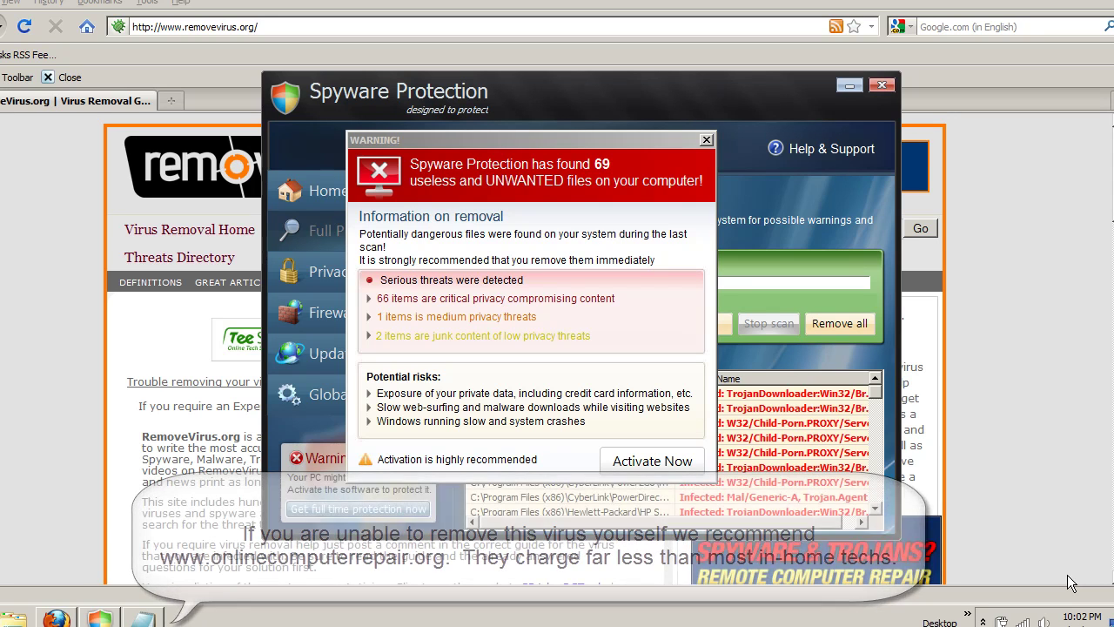
Dismiss the fake WARNING pop-up and move the Spyware Protection window up and left.
{"action": "left_click", "coordinate": [704, 139]}
{"action": "left_click_drag", "start_coordinate": [697, 103], "coordinate": [583, 76]}
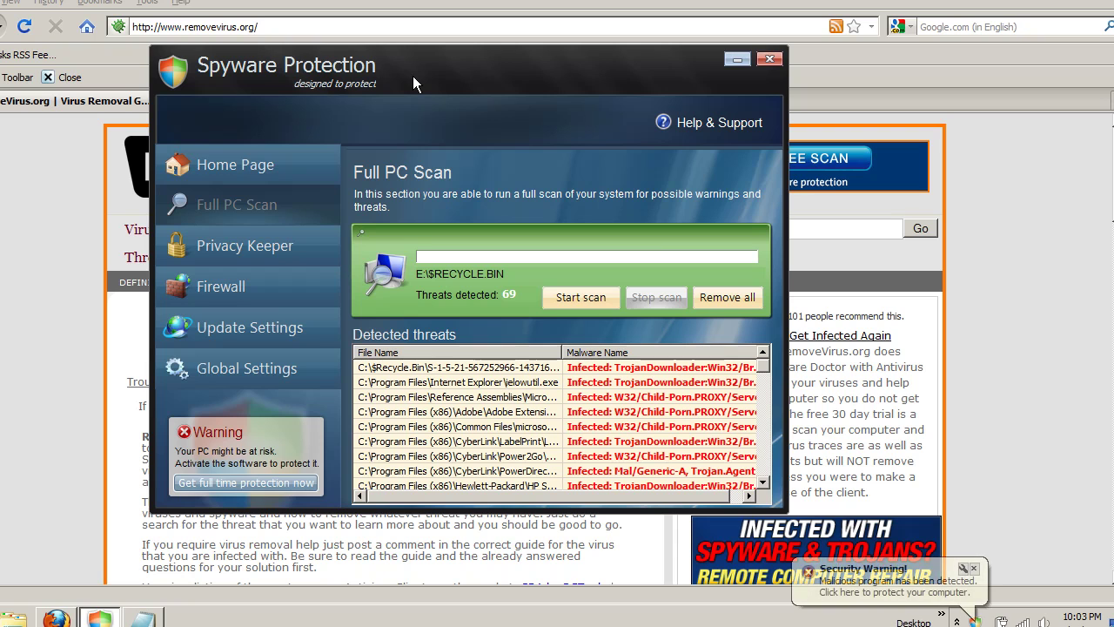
{"action": "key", "text": "ctrl+shift+Escape"}
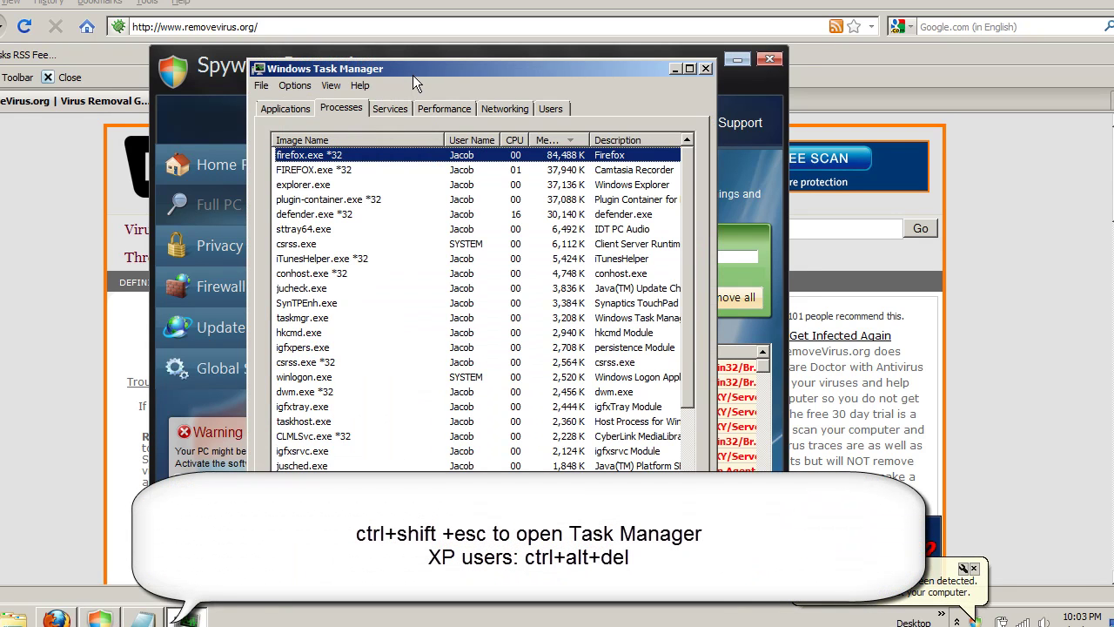
{"action": "left_click_drag", "start_coordinate": [413, 73], "coordinate": [440, 54]}
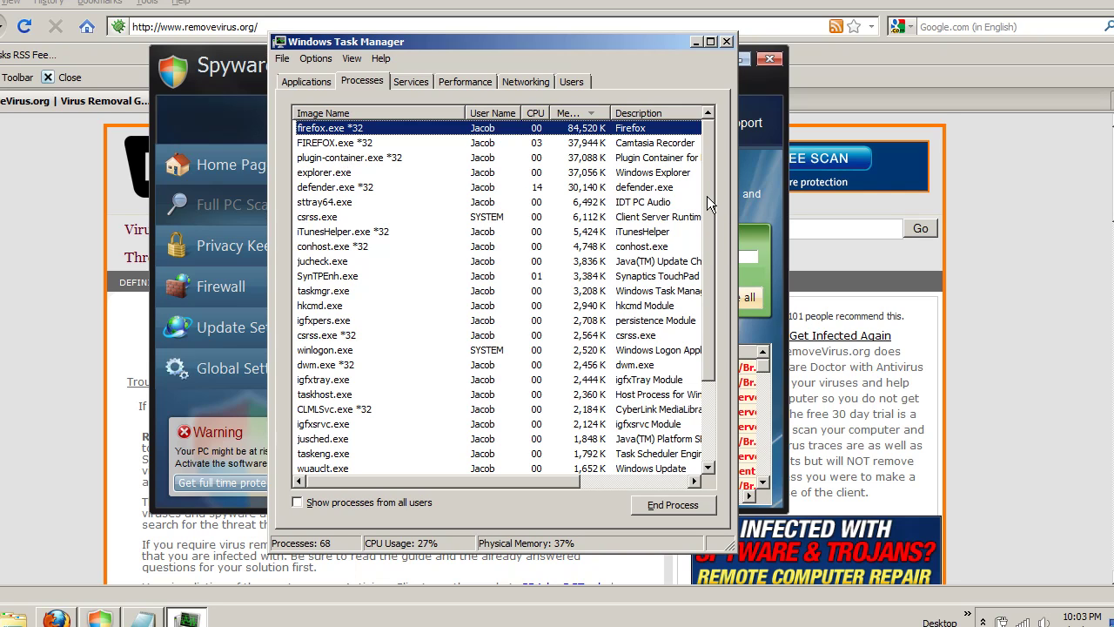
{"action": "left_click_drag", "start_coordinate": [707, 193], "coordinate": [713, 283]}
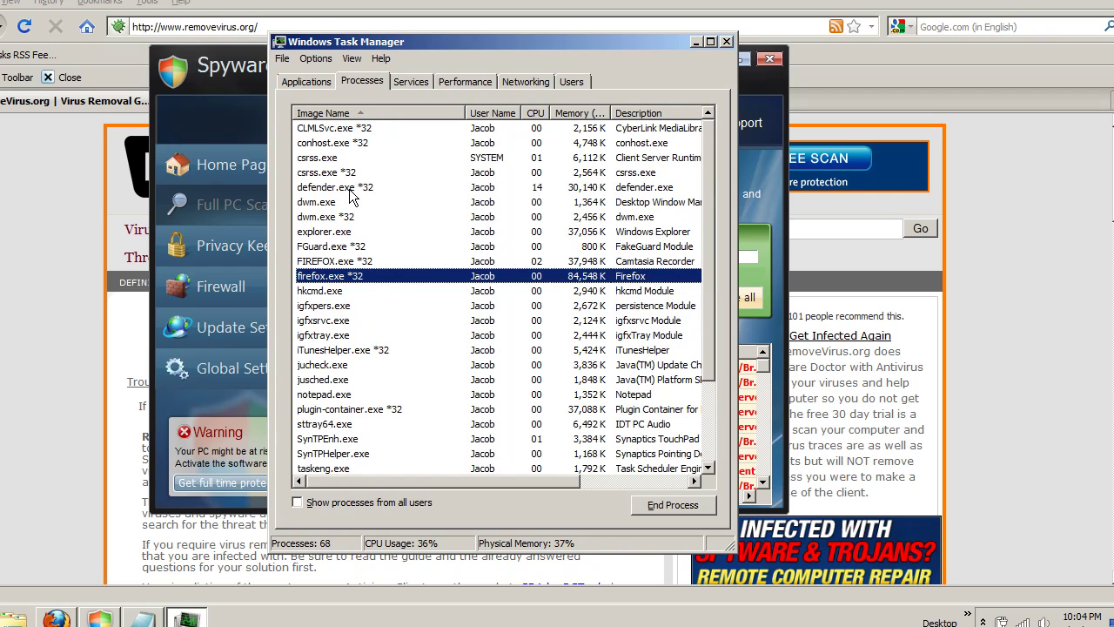
{"action": "left_click", "coordinate": [347, 203]}
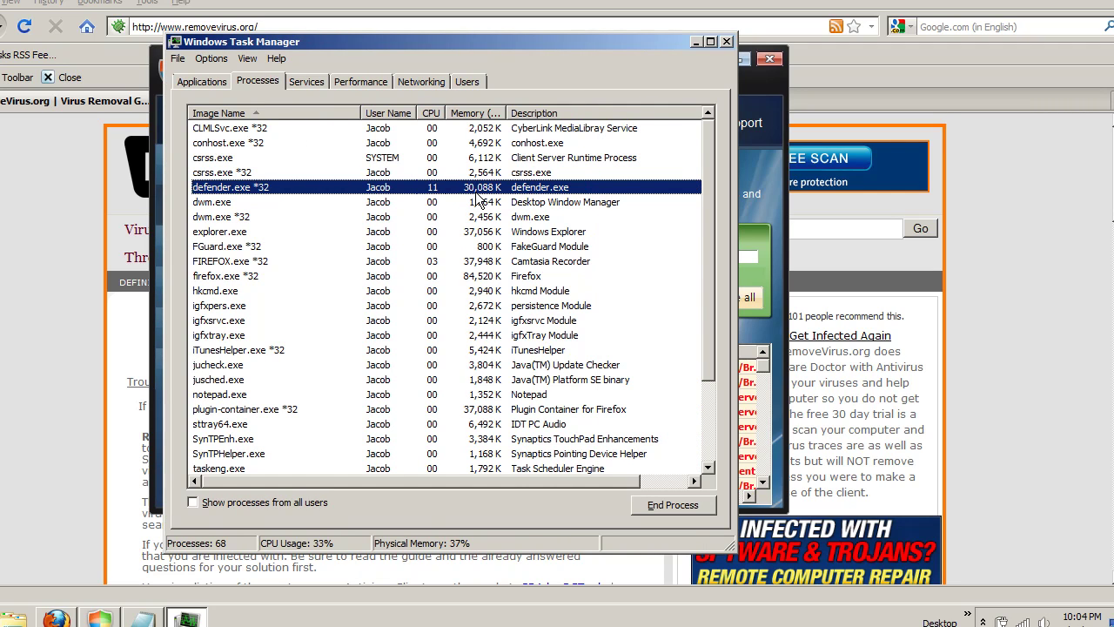
{"action": "left_click", "coordinate": [429, 115]}
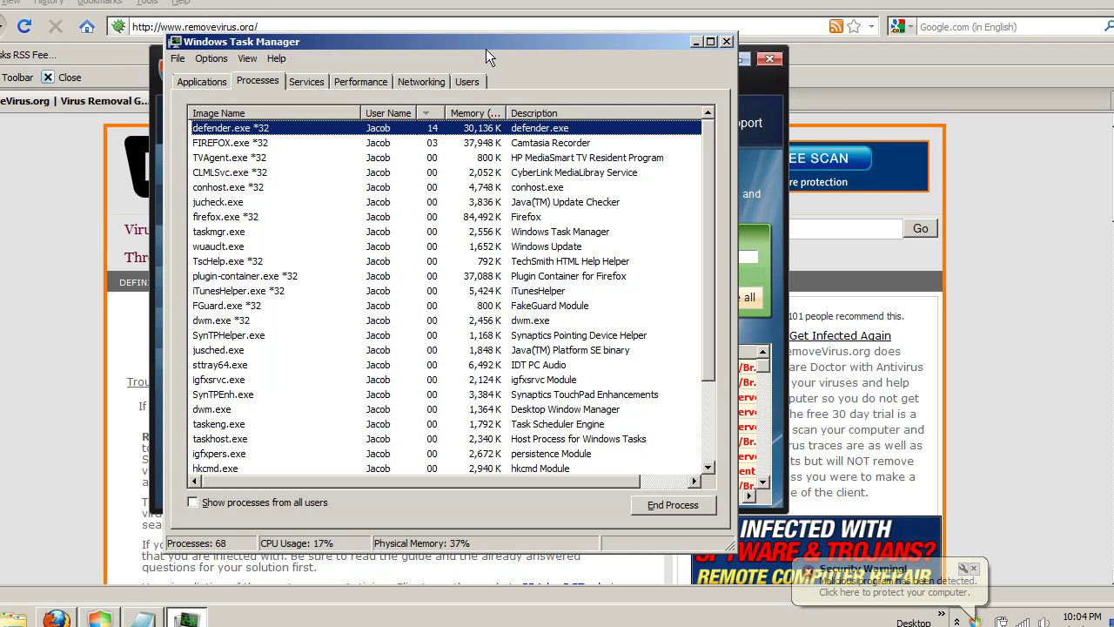
{"action": "left_click_drag", "start_coordinate": [486, 49], "coordinate": [571, 139]}
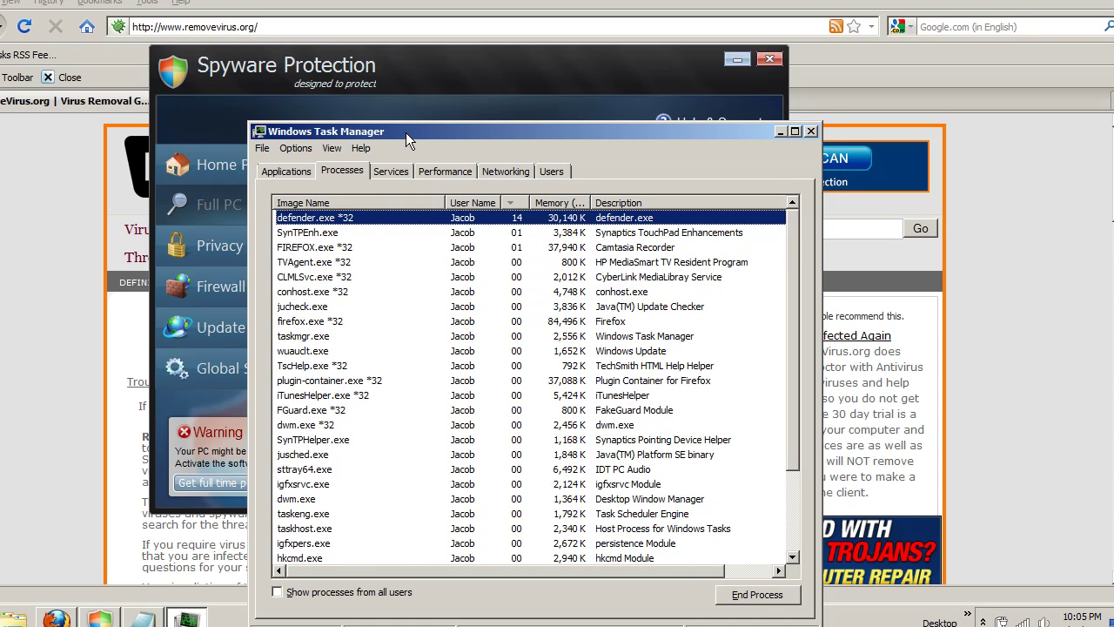
{"action": "left_click_drag", "start_coordinate": [406, 132], "coordinate": [362, 46]}
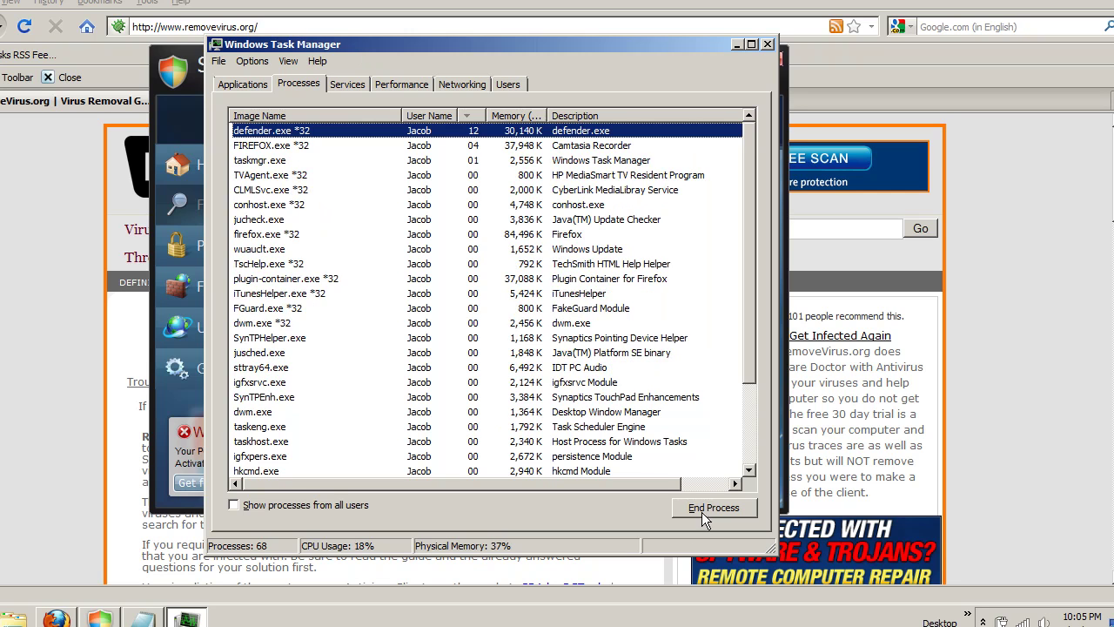
Close the process list and minimize Firefox and Spyware Protection to reveal the desktop.
{"action": "left_click", "coordinate": [766, 46]}
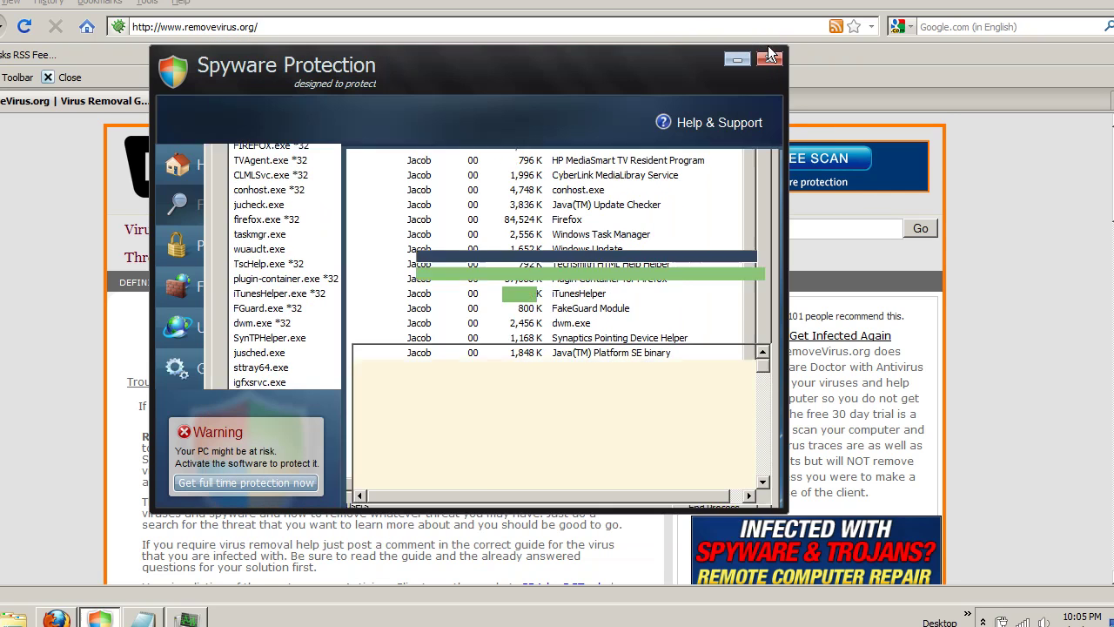
{"action": "left_click", "coordinate": [1014, 11]}
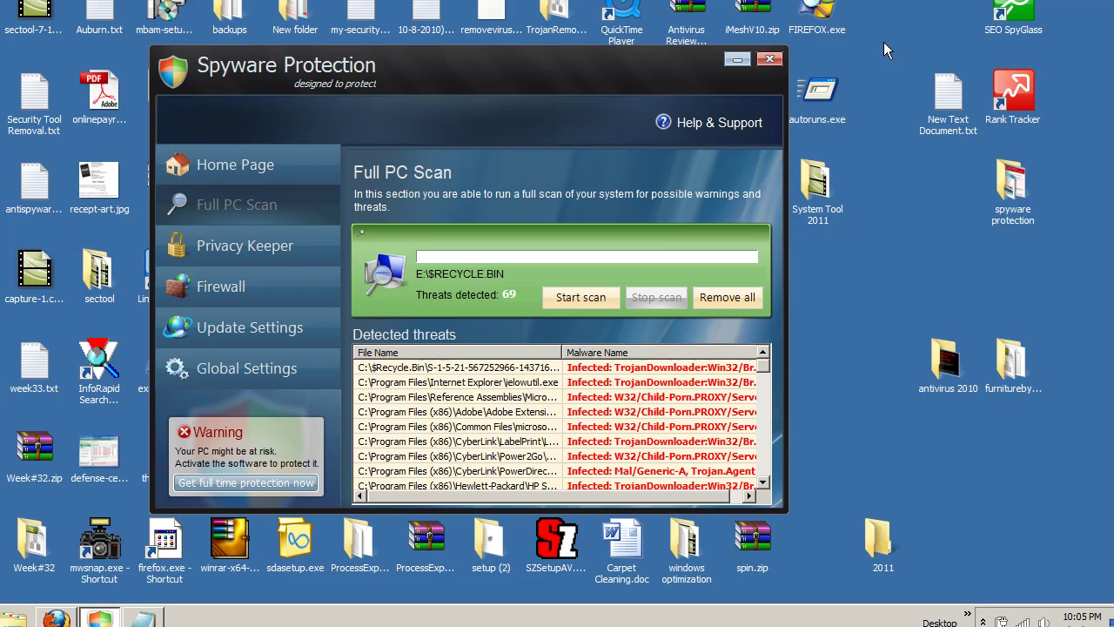
{"action": "left_click", "coordinate": [739, 60]}
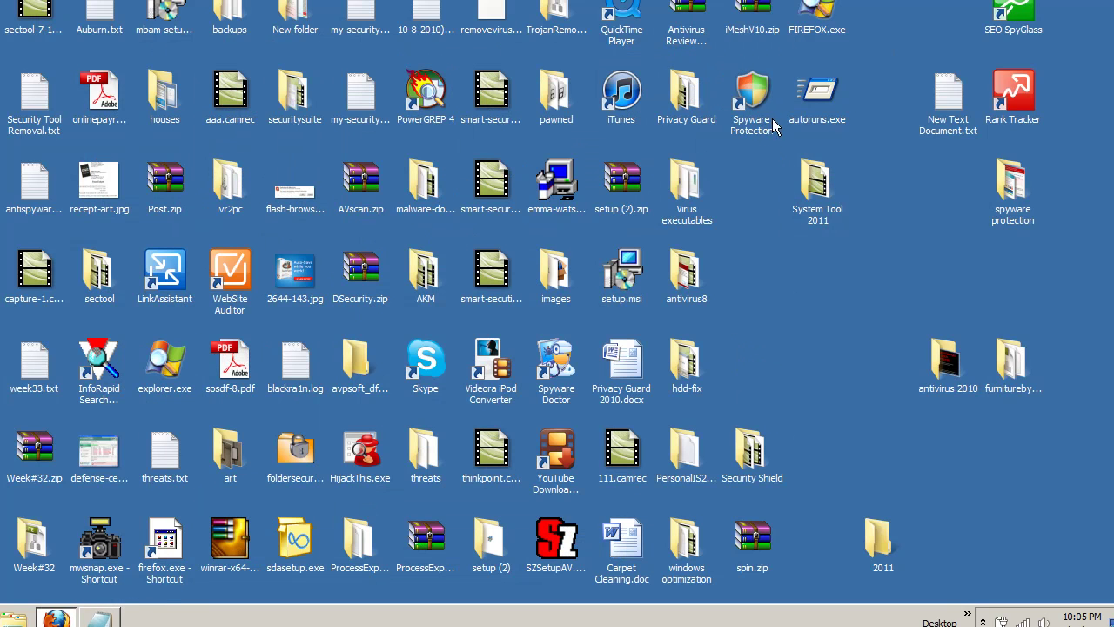
Show the desktop Spyware Protection shortcut's Properties and highlight defender.exe in its Target path.
{"action": "left_click", "coordinate": [740, 91]}
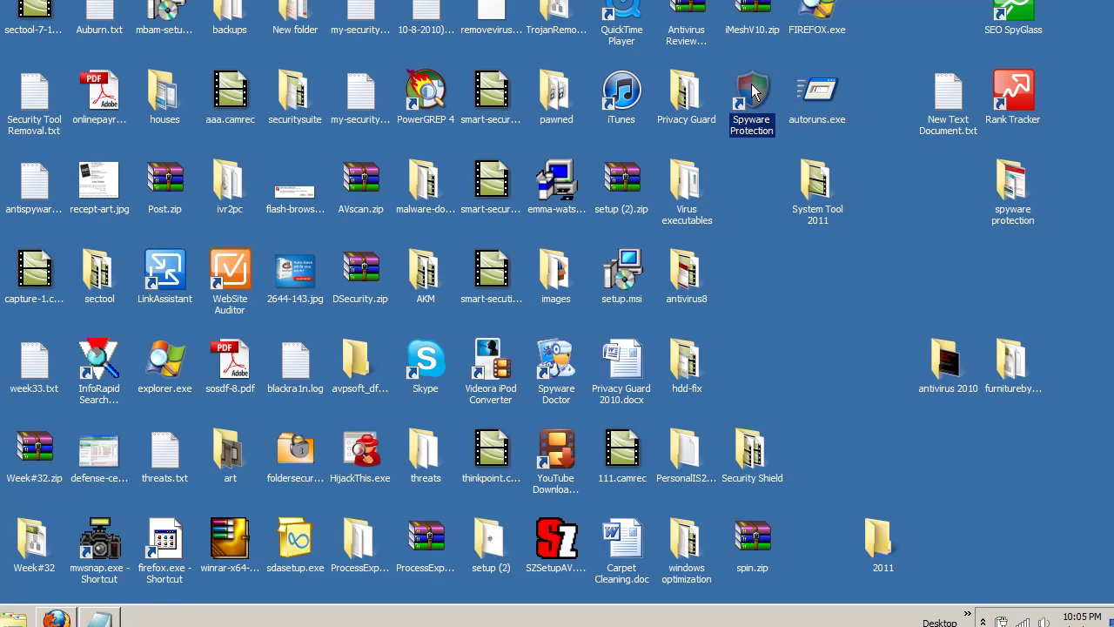
{"action": "right_click", "coordinate": [752, 89]}
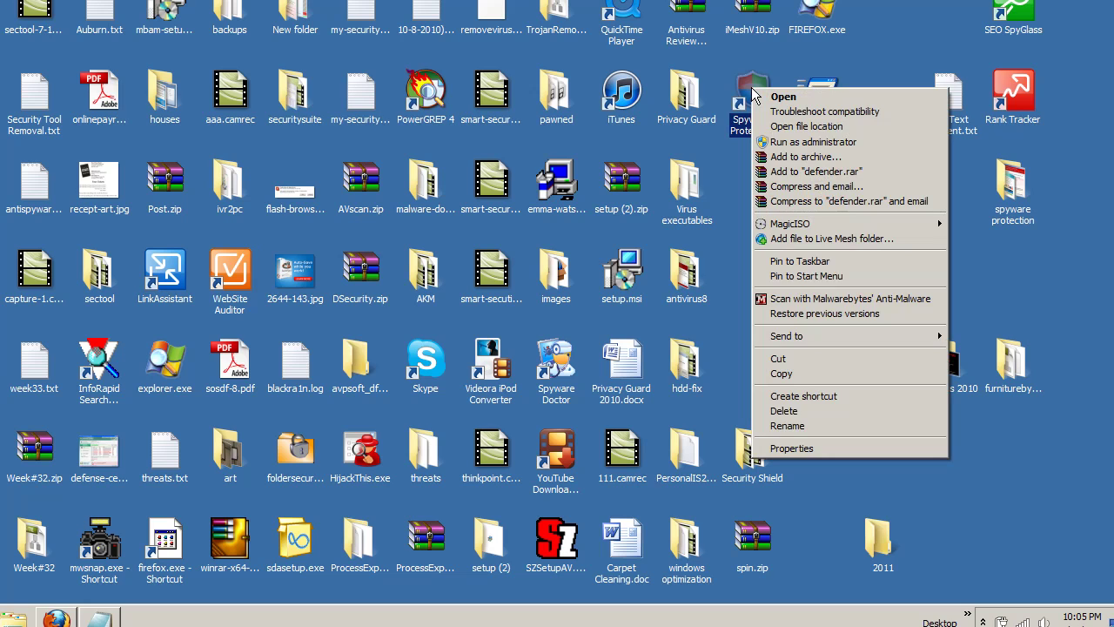
{"action": "left_click", "coordinate": [788, 448]}
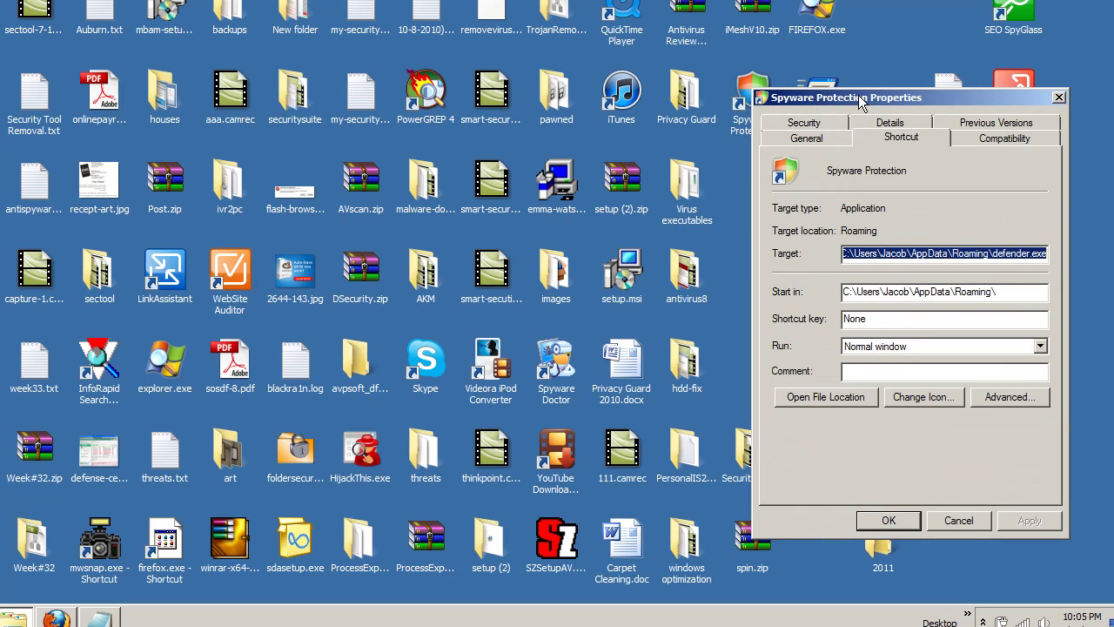
{"action": "left_click_drag", "start_coordinate": [861, 97], "coordinate": [486, 39]}
{"action": "left_click", "coordinate": [581, 197]}
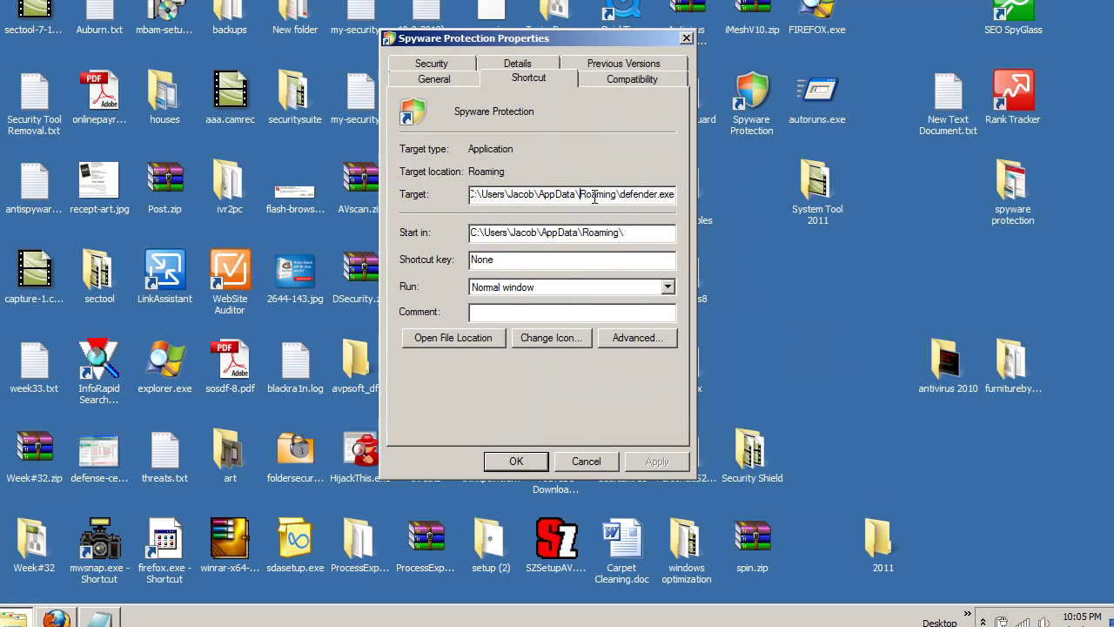
{"action": "left_click_drag", "start_coordinate": [632, 189], "coordinate": [451, 187]}
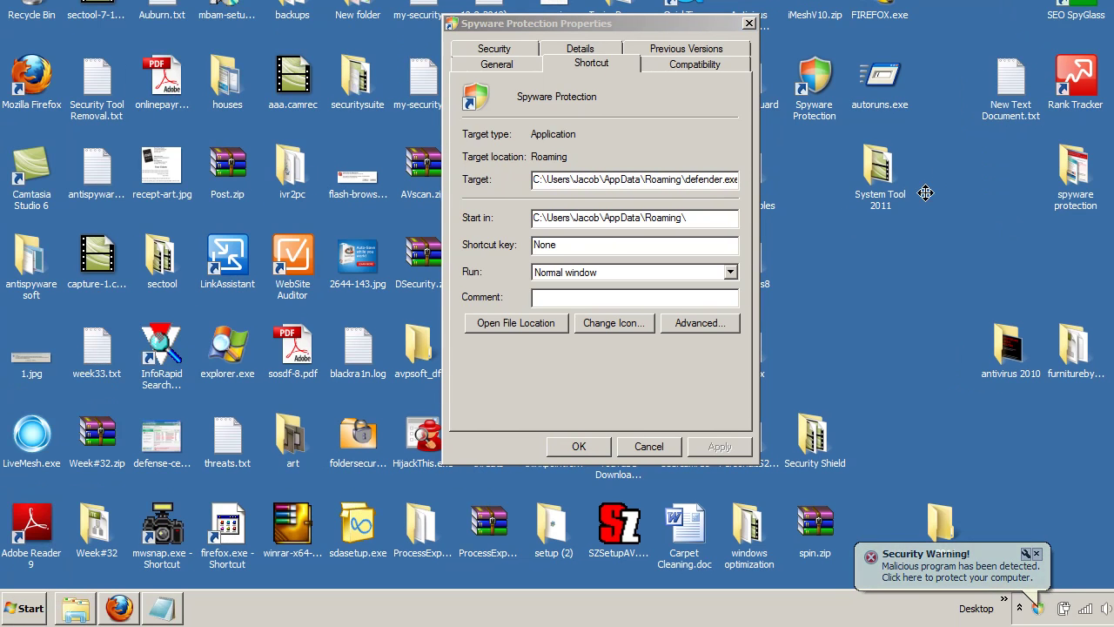
Search 'sp' in Start, show the Spyware Protection entry's Properties, and select the Target folder path.
{"action": "left_click", "coordinate": [25, 607]}
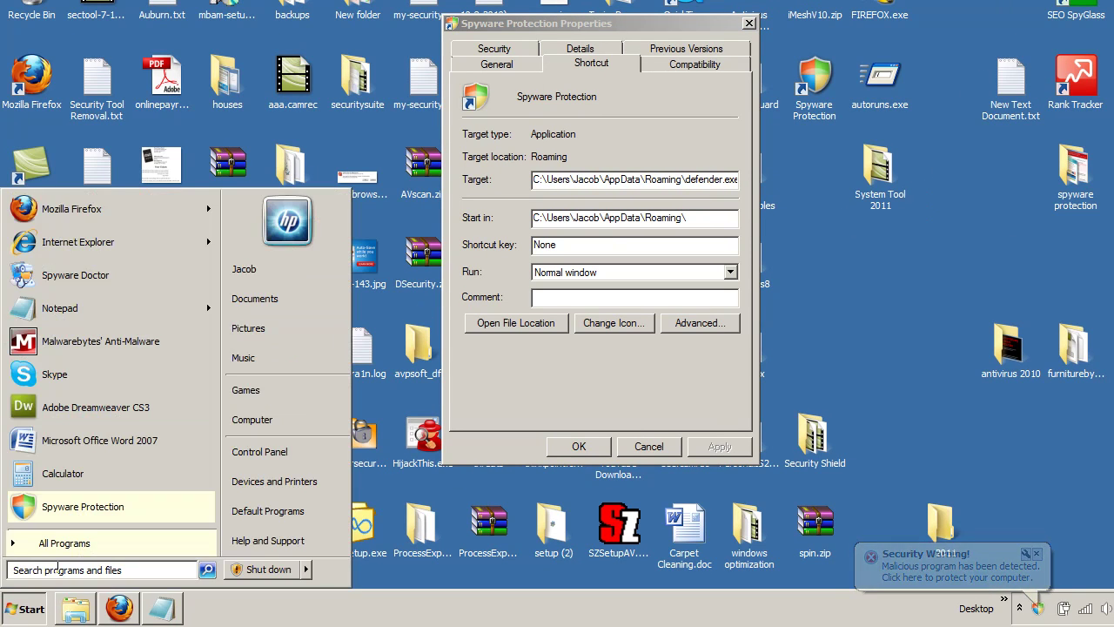
{"action": "type", "text": "spyware"}
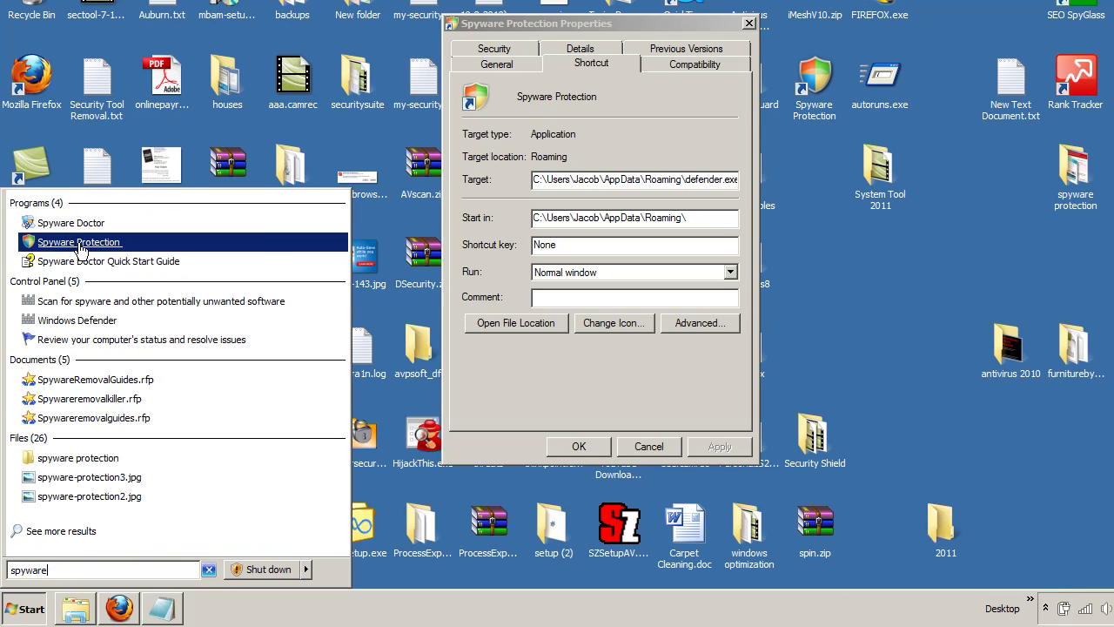
{"action": "right_click", "coordinate": [79, 249]}
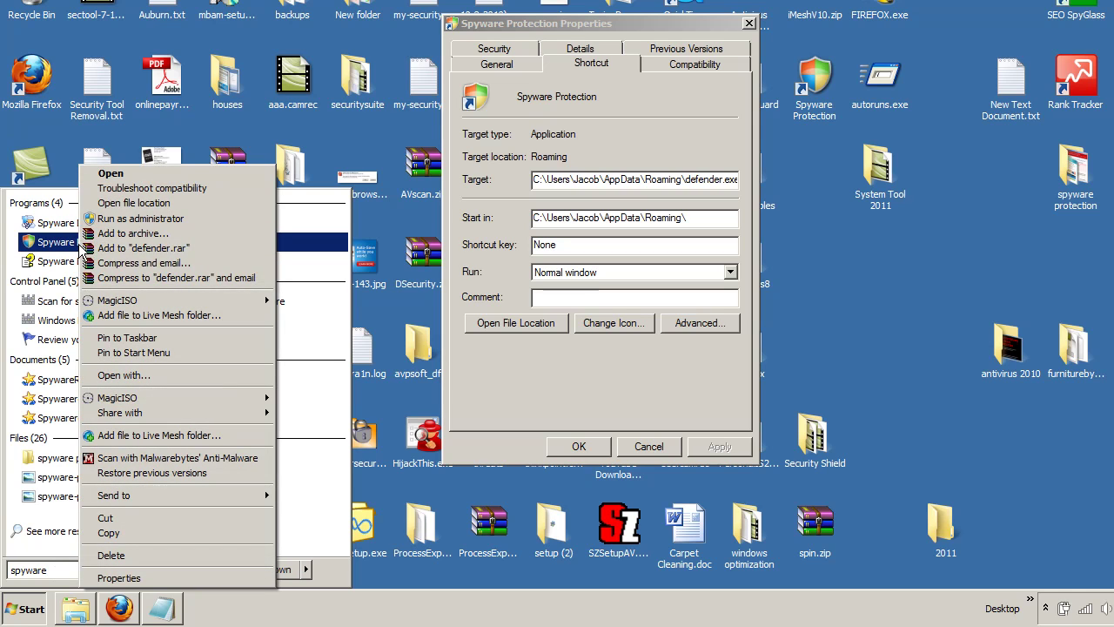
{"action": "left_click", "coordinate": [118, 578]}
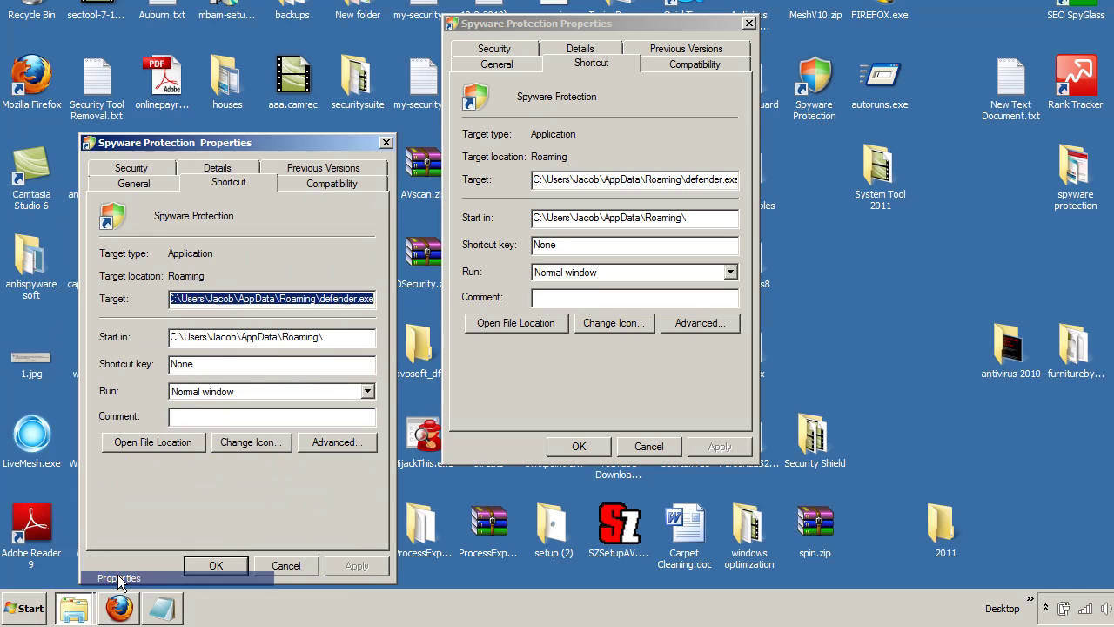
{"action": "left_click", "coordinate": [321, 302]}
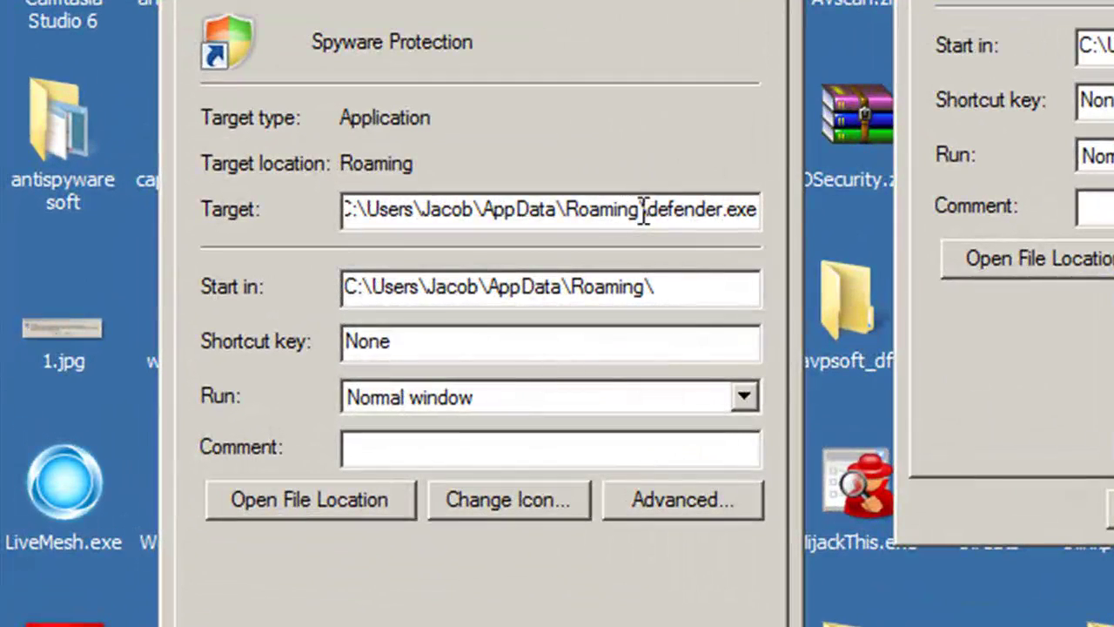
{"action": "left_click_drag", "start_coordinate": [644, 212], "coordinate": [235, 180]}
{"action": "key", "text": "ctrl+c"}
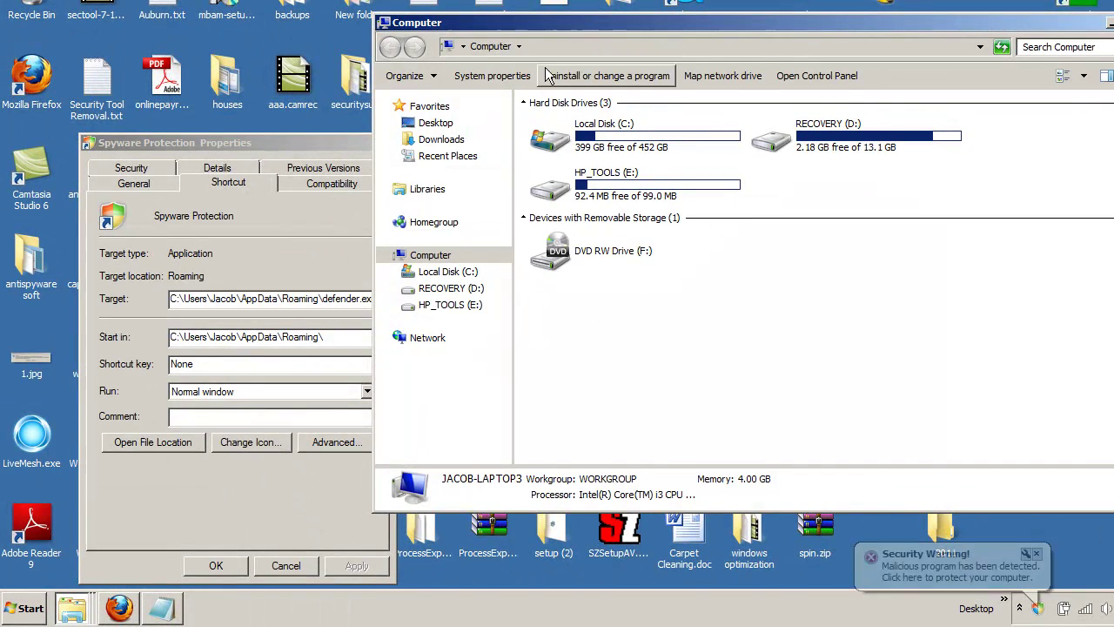
Navigate Computer to the pasted AppData\Roaming path and select the 2,219 KB defender.exe.
{"action": "left_click", "coordinate": [547, 50]}
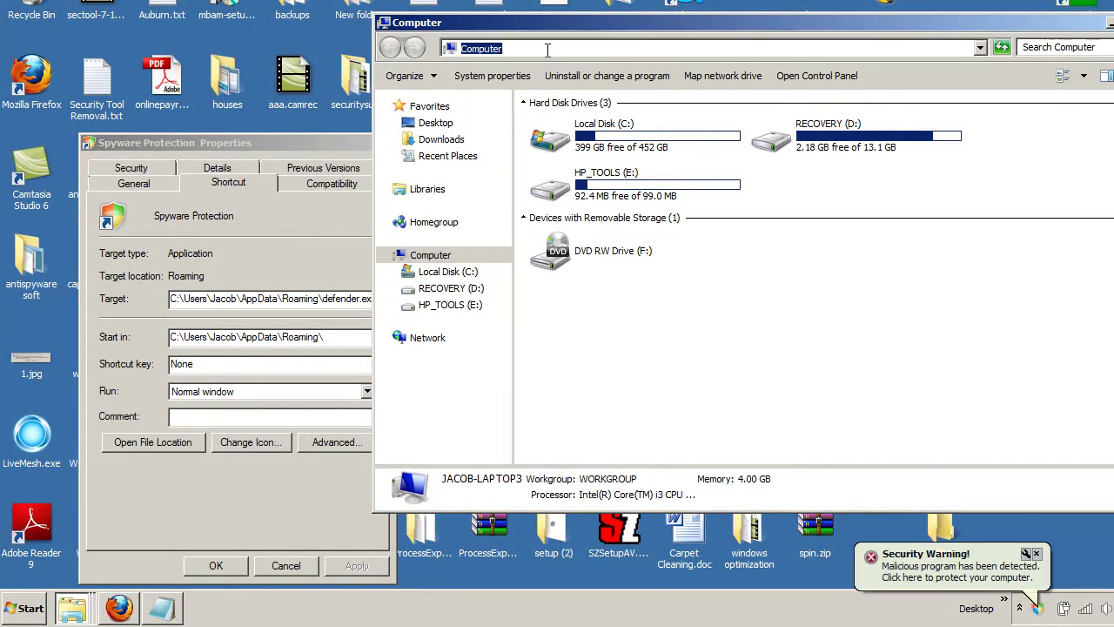
{"action": "key", "text": "ctrl+v"}
{"action": "key", "text": "Return"}
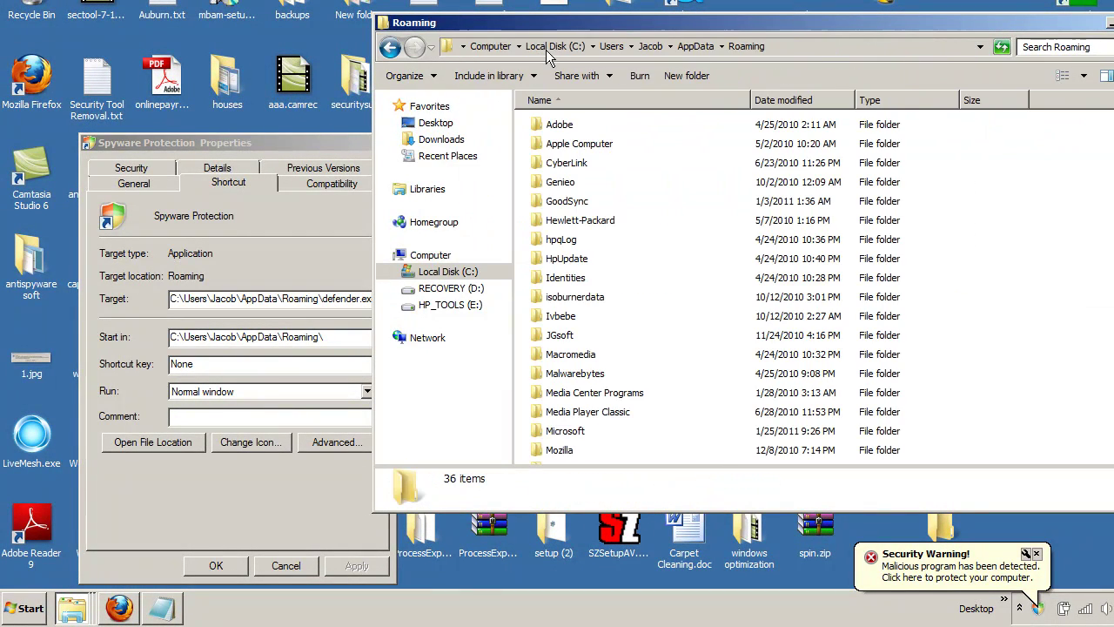
{"action": "left_click_drag", "start_coordinate": [622, 31], "coordinate": [396, 16]}
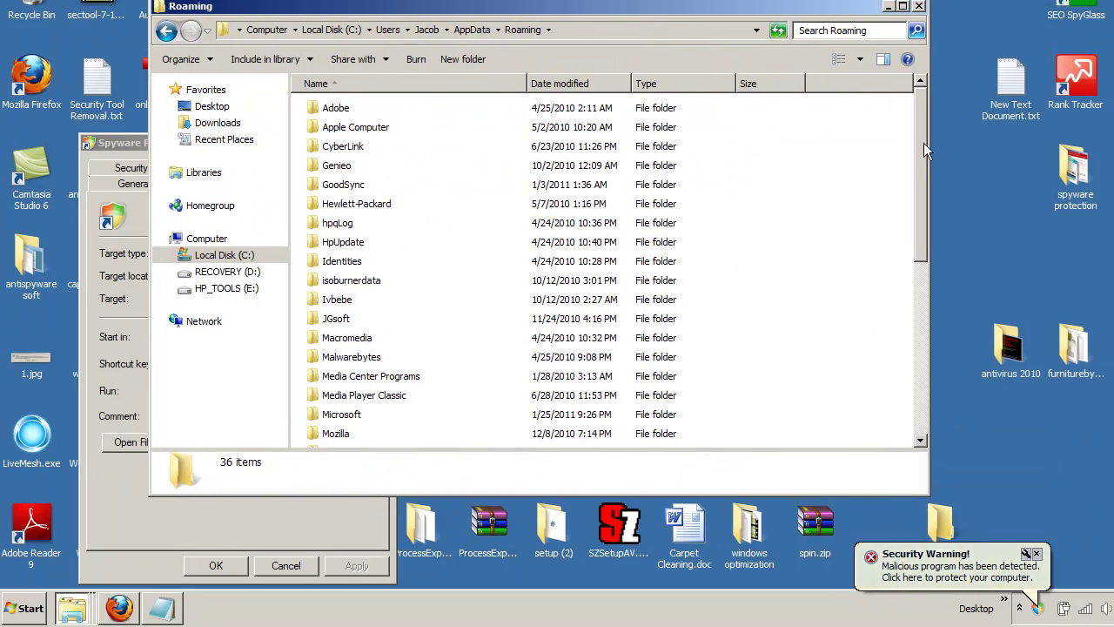
{"action": "left_click_drag", "start_coordinate": [924, 146], "coordinate": [926, 336]}
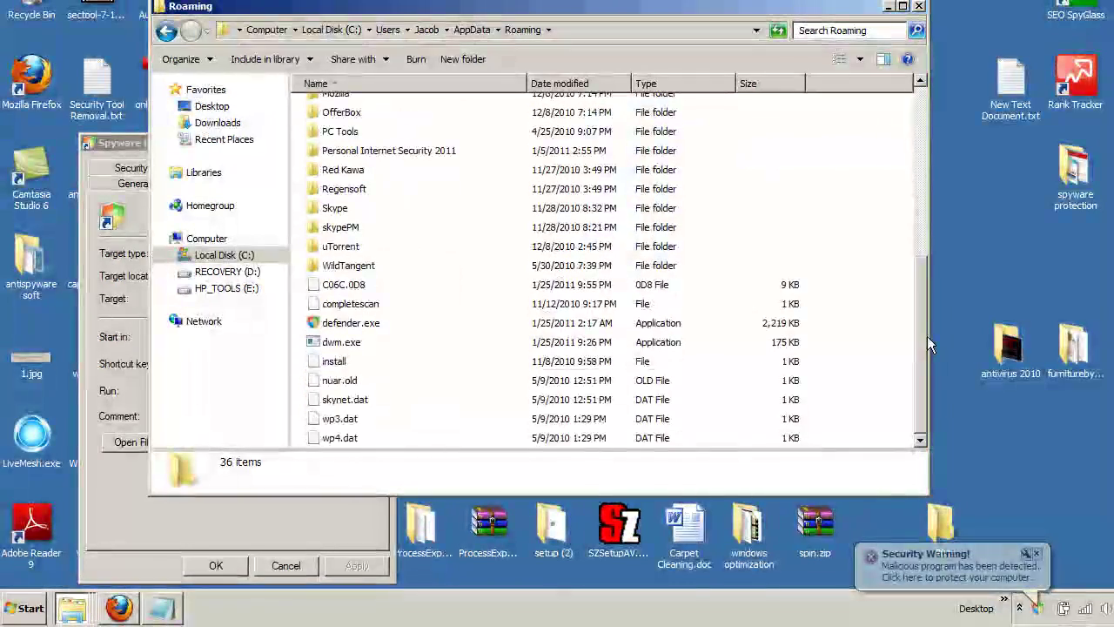
{"action": "left_click", "coordinate": [352, 324]}
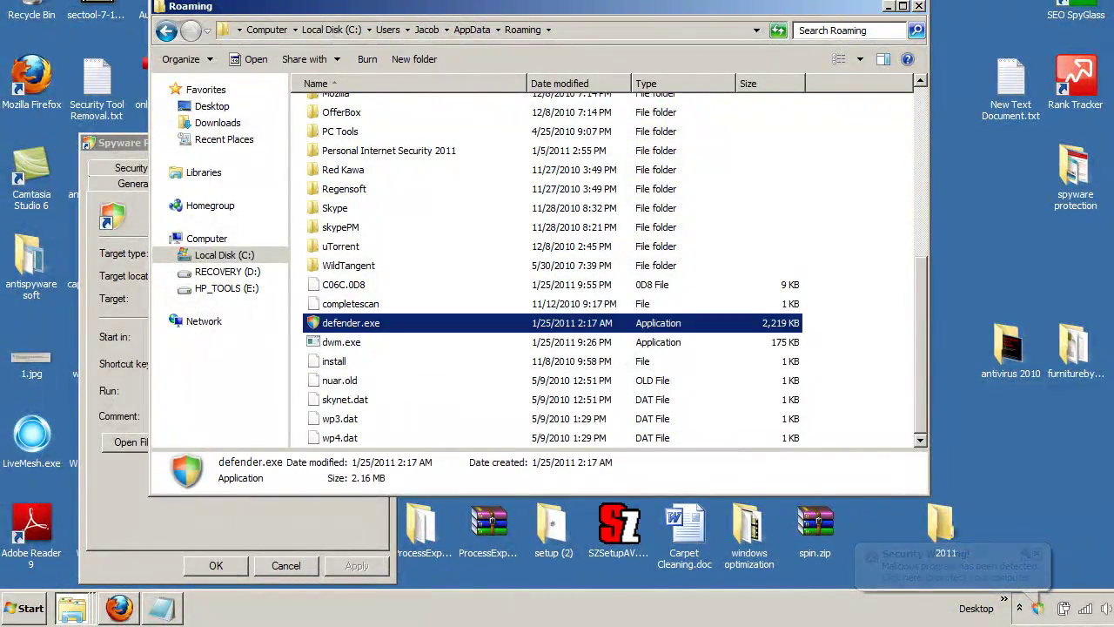
{"action": "left_click_drag", "start_coordinate": [531, 24], "coordinate": [582, 0]}
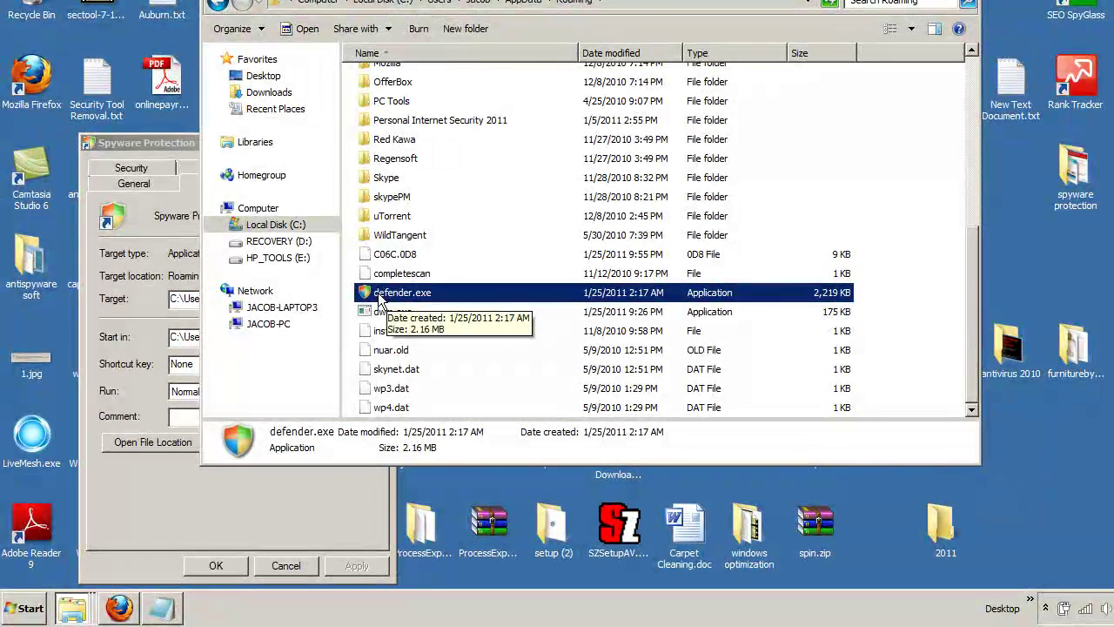
Rename defender.exe to sdfghj.exe and close the shortcut's Properties dialog.
{"action": "right_click", "coordinate": [380, 299]}
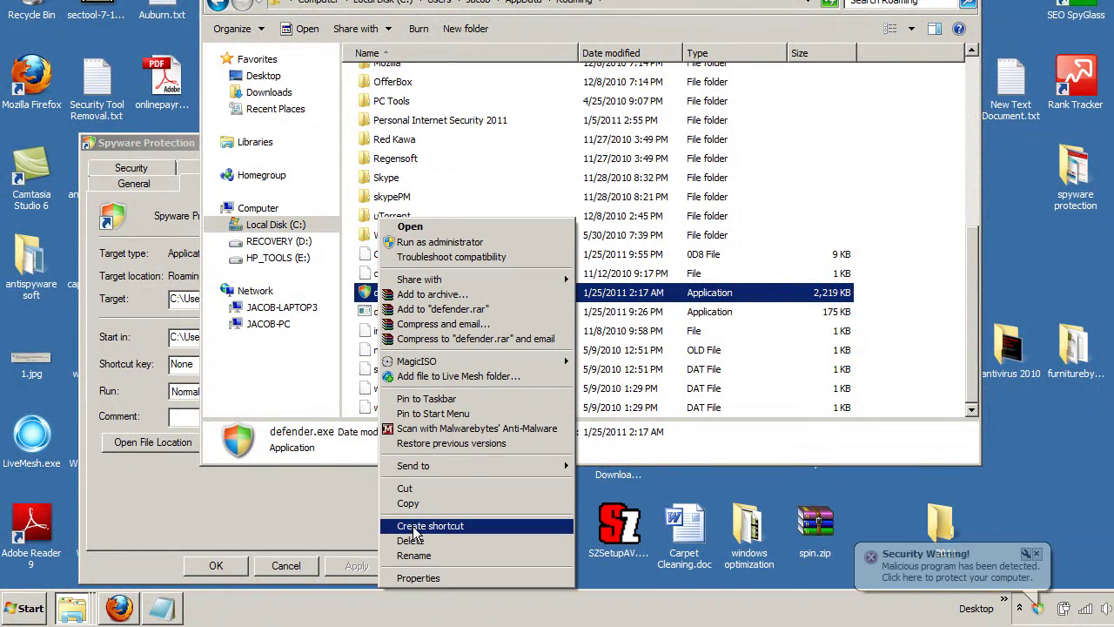
{"action": "left_click", "coordinate": [414, 556]}
{"action": "type", "text": "sdfghj.exe"}
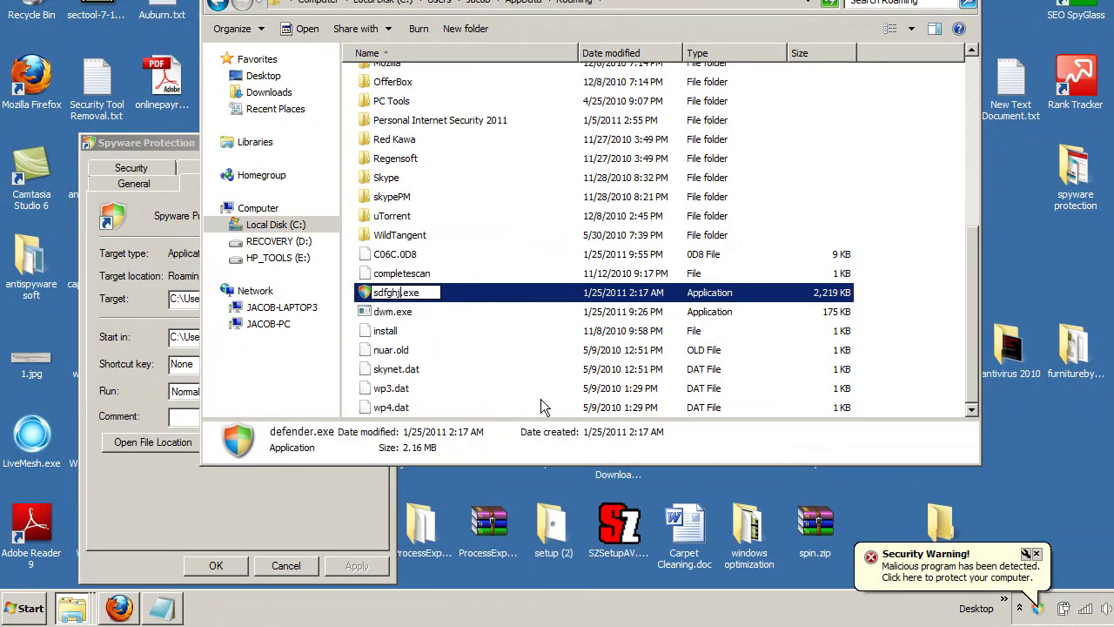
{"action": "key", "text": "Return"}
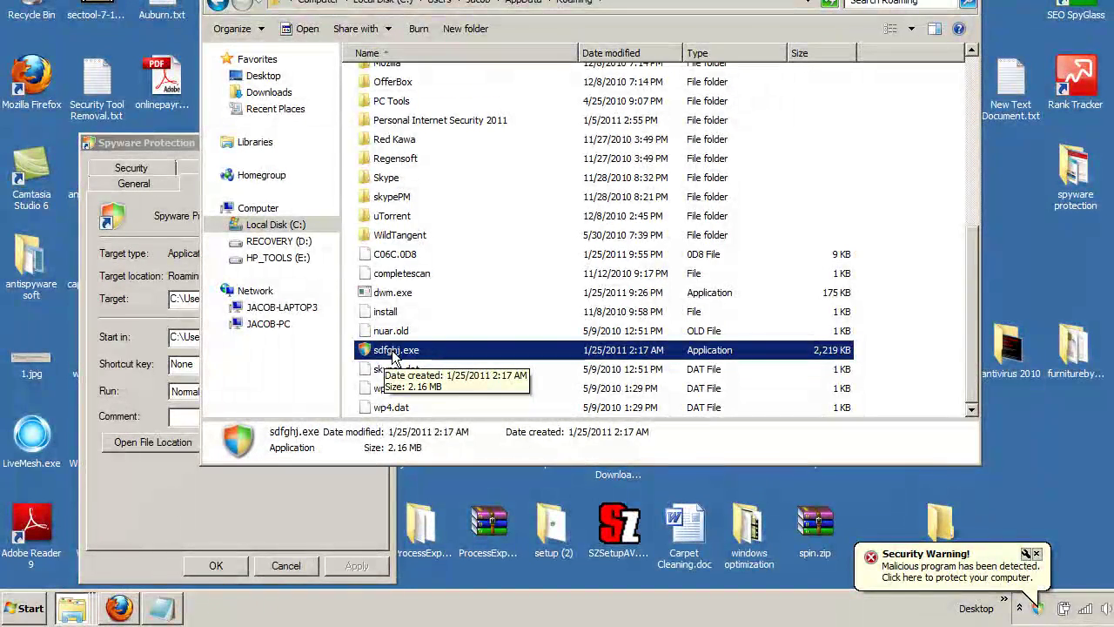
{"action": "left_click", "coordinate": [287, 500]}
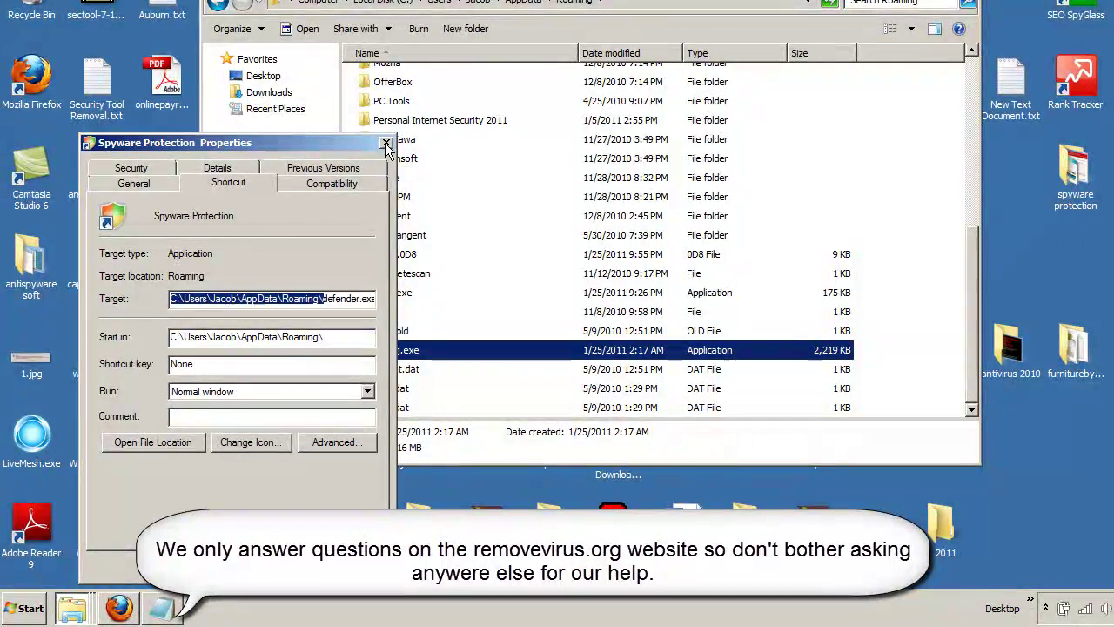
{"action": "left_click", "coordinate": [386, 143]}
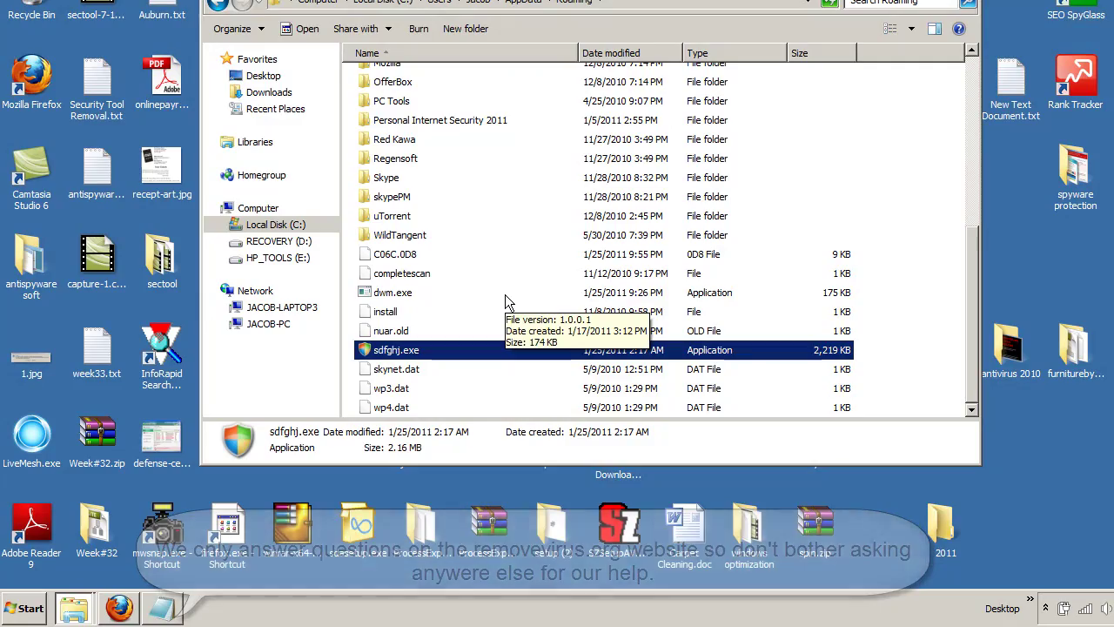
End the running defender.exe process in Task Manager, then close Task Manager.
{"action": "key", "text": "ctrl+shift+Escape"}
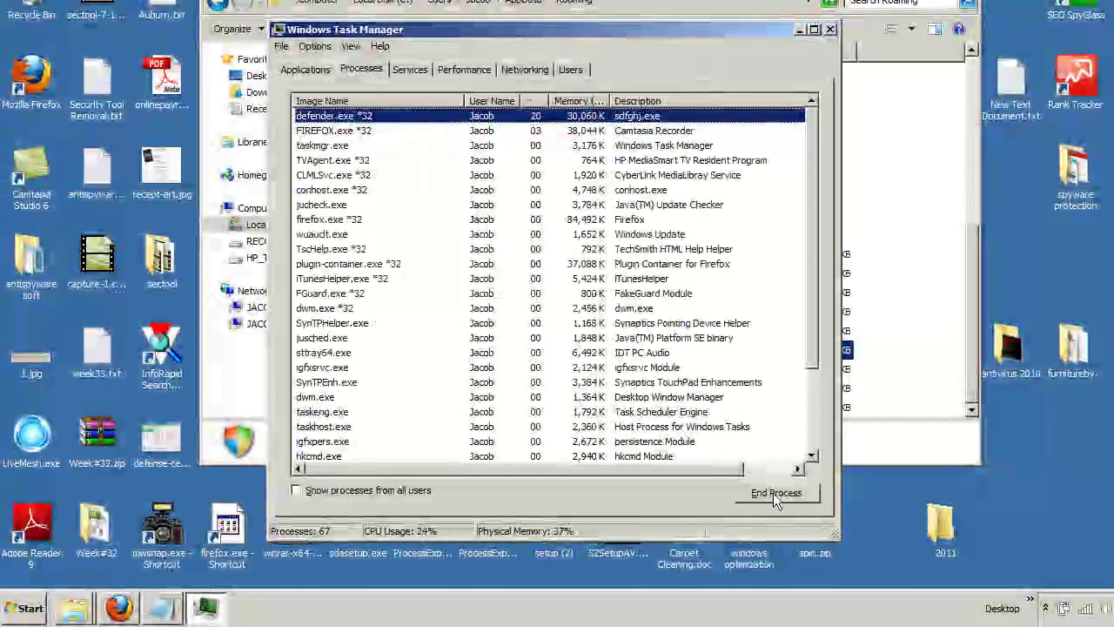
{"action": "left_click", "coordinate": [773, 492]}
{"action": "left_click", "coordinate": [650, 307]}
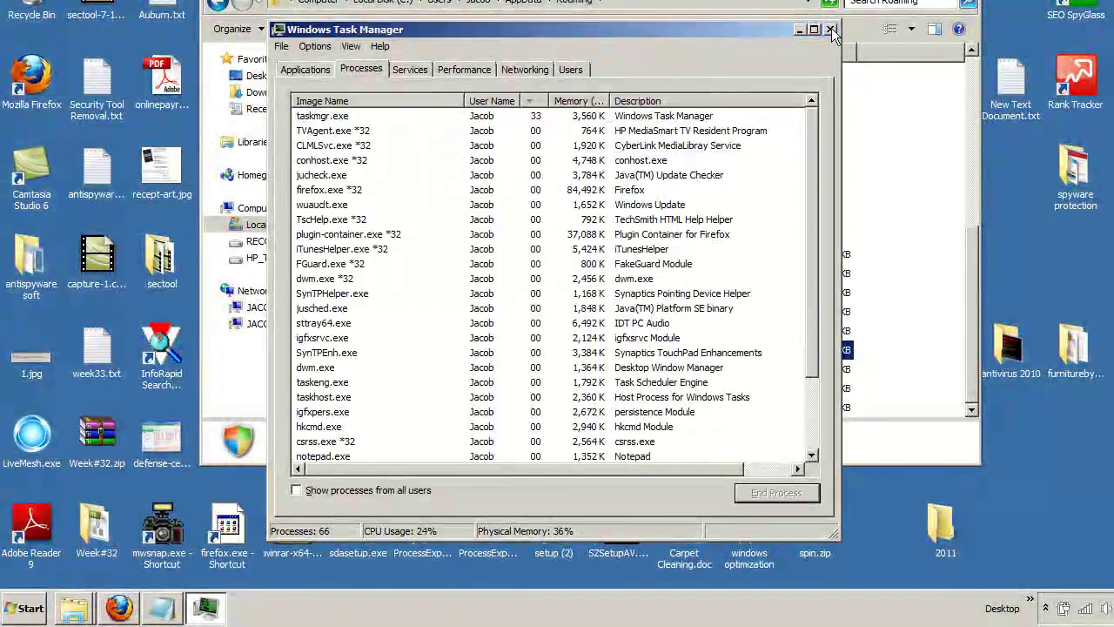
{"action": "left_click", "coordinate": [830, 29]}
Delete sdfghj.exe from the Roaming folder to the Recycle Bin.
{"action": "right_click", "coordinate": [400, 356]}
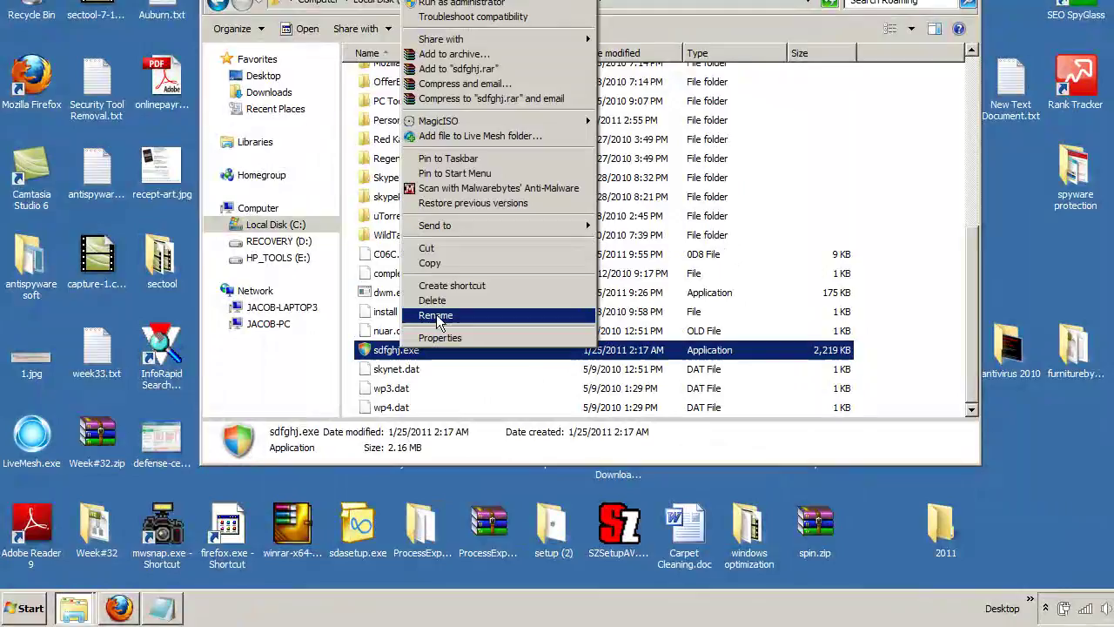
{"action": "left_click", "coordinate": [440, 298]}
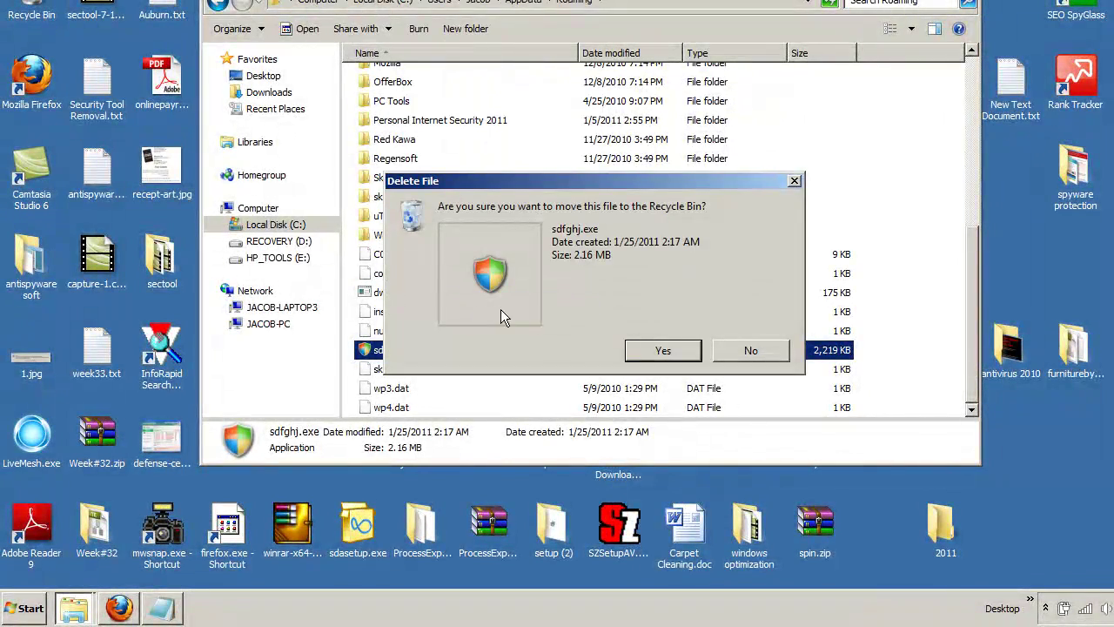
{"action": "left_click", "coordinate": [662, 351]}
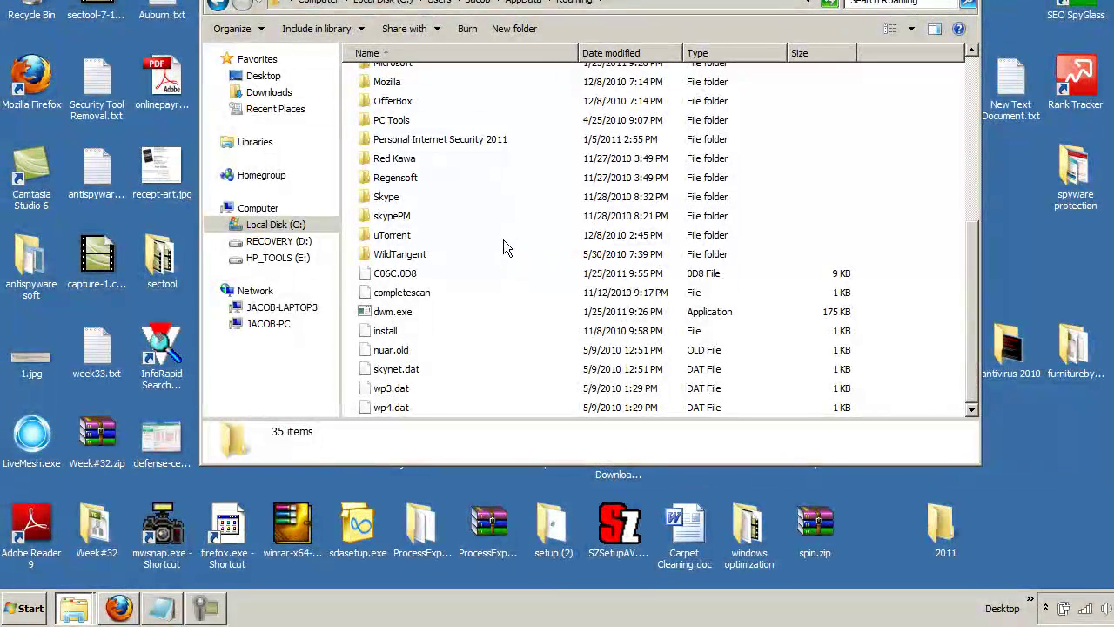
Launch msconfig and switch to its Startup items list.
{"action": "left_click", "coordinate": [24, 607]}
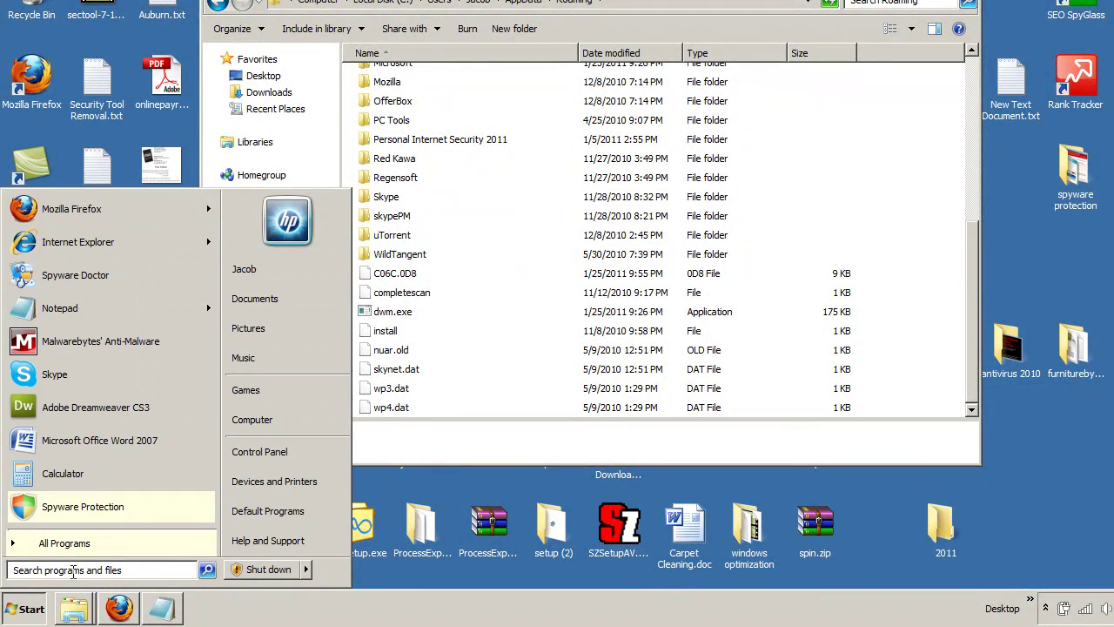
{"action": "type", "text": "msconfig"}
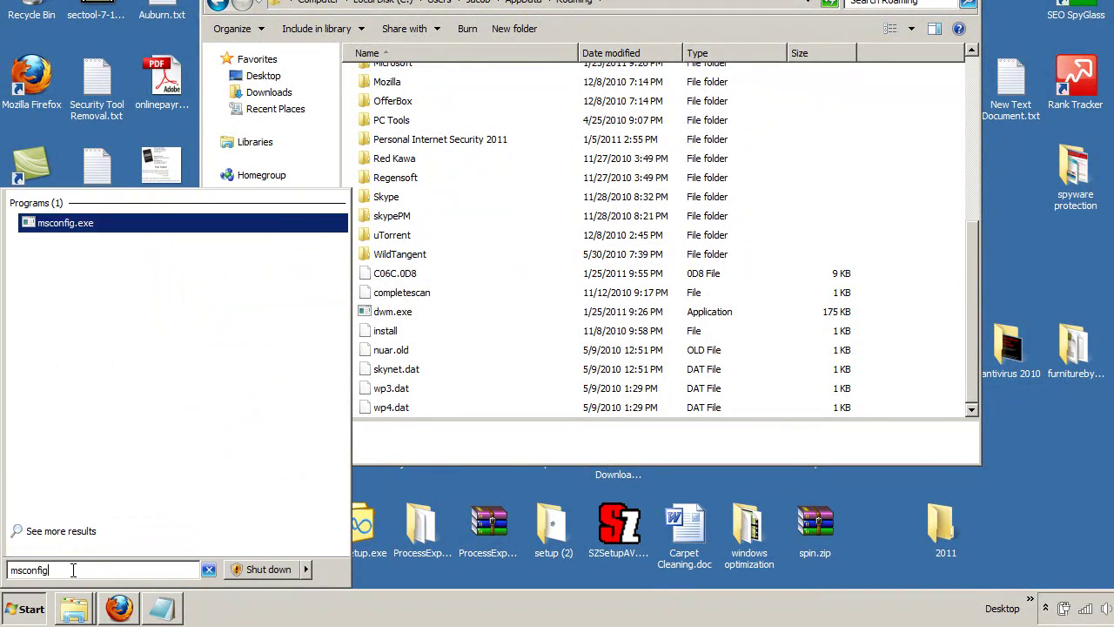
{"action": "key", "text": "Return"}
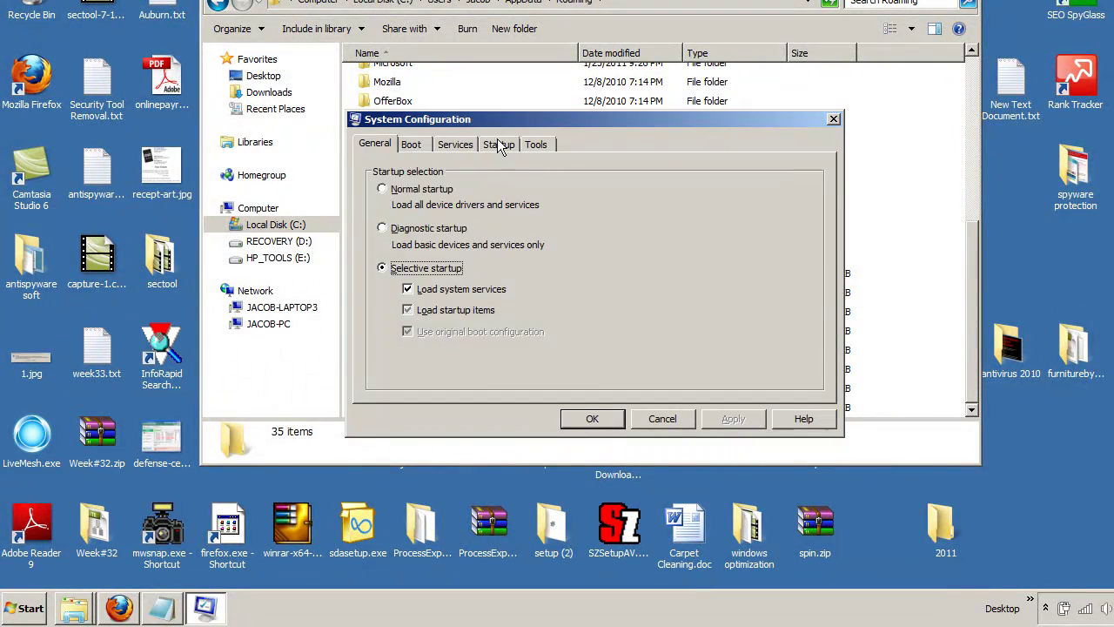
{"action": "left_click", "coordinate": [497, 143]}
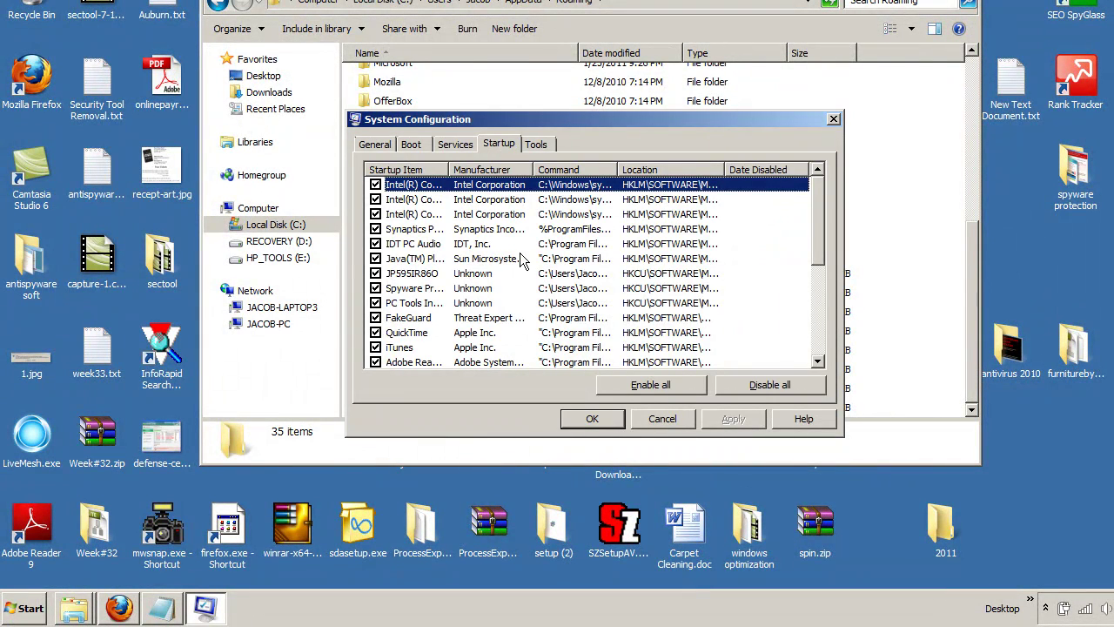
Widen the Startup Item, Manufacturer, Command and Location columns to reveal full paths.
{"action": "left_click_drag", "start_coordinate": [725, 170], "coordinate": [835, 172]}
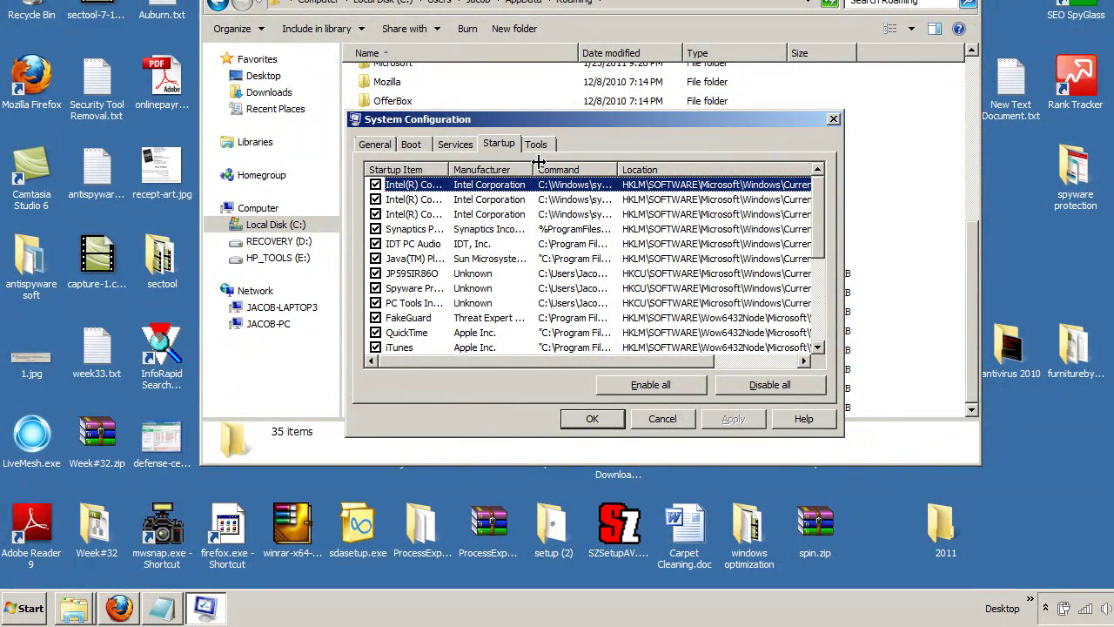
{"action": "left_click_drag", "start_coordinate": [534, 169], "coordinate": [578, 169]}
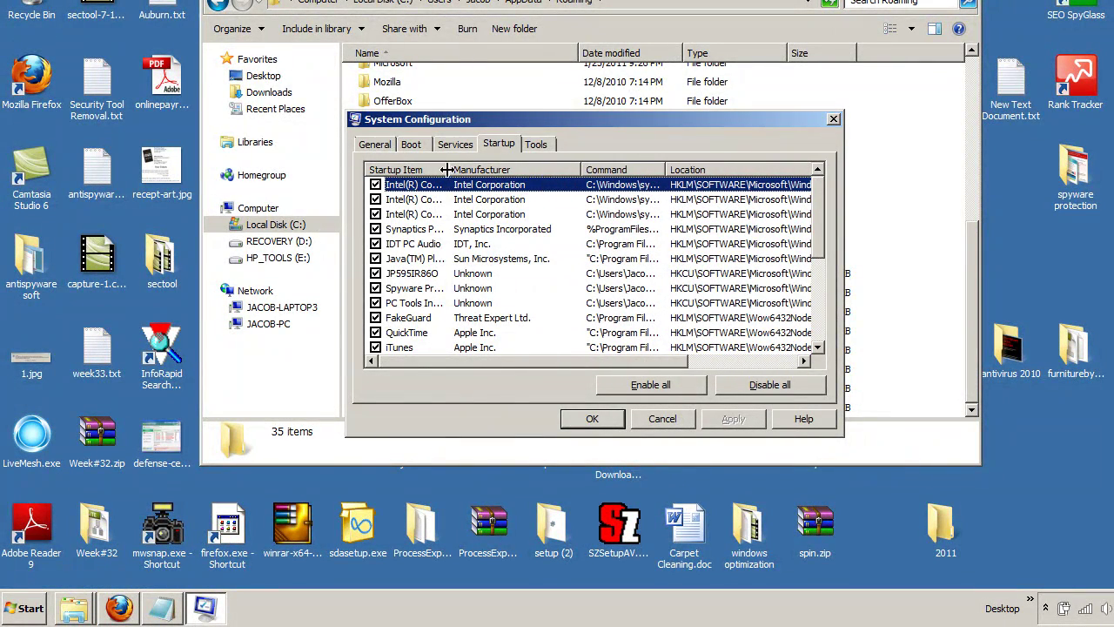
{"action": "left_click_drag", "start_coordinate": [448, 169], "coordinate": [508, 183]}
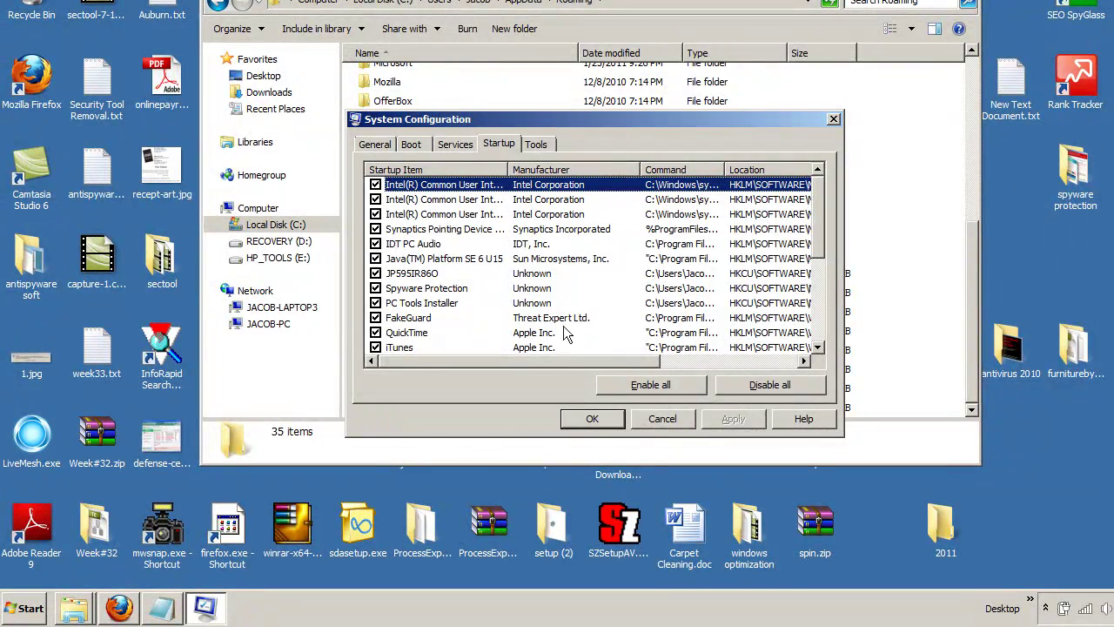
{"action": "left_click_drag", "start_coordinate": [568, 364], "coordinate": [631, 361]}
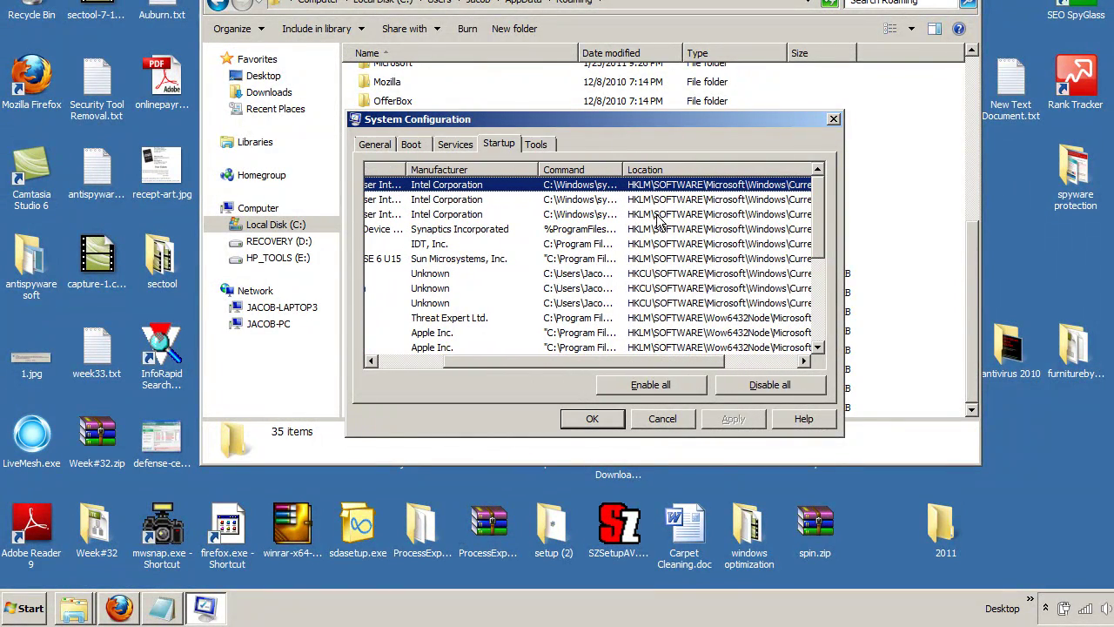
{"action": "left_click_drag", "start_coordinate": [627, 165], "coordinate": [848, 167]}
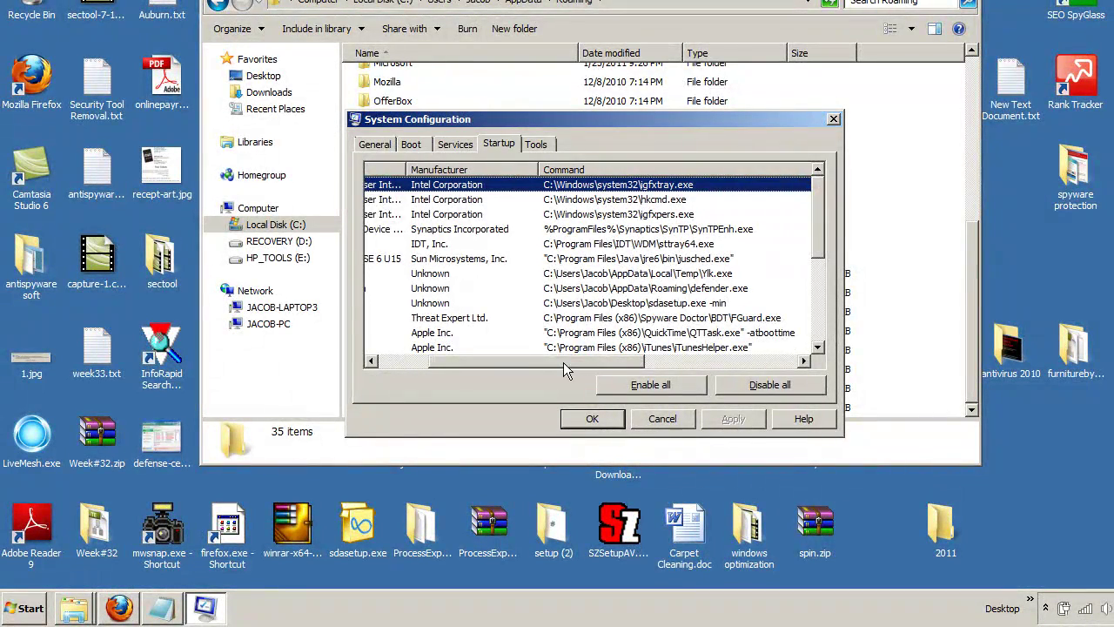
{"action": "left_click_drag", "start_coordinate": [563, 365], "coordinate": [589, 365]}
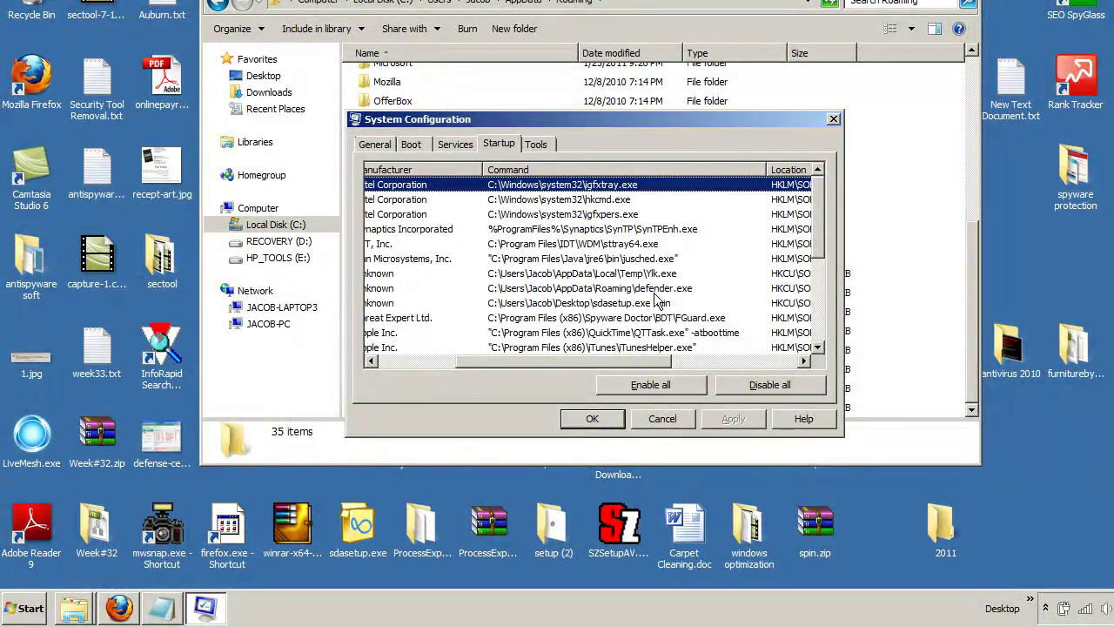
{"action": "left_click_drag", "start_coordinate": [570, 358], "coordinate": [680, 364]}
{"action": "left_click_drag", "start_coordinate": [763, 169], "coordinate": [887, 176]}
{"action": "left_click_drag", "start_coordinate": [641, 361], "coordinate": [684, 366]}
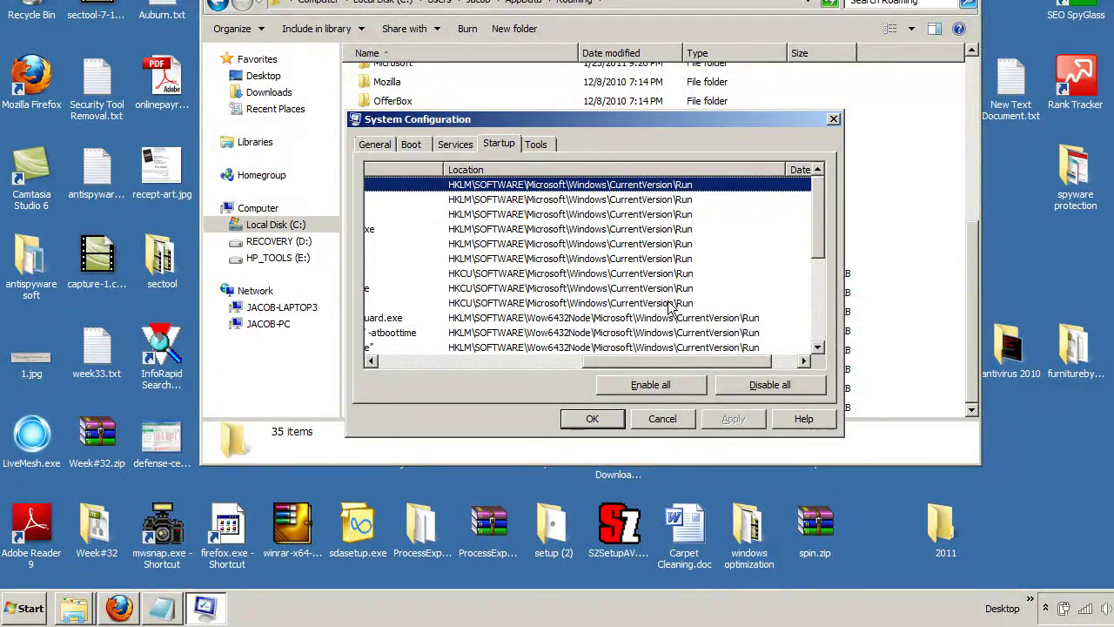
{"action": "left_click_drag", "start_coordinate": [608, 363], "coordinate": [489, 352]}
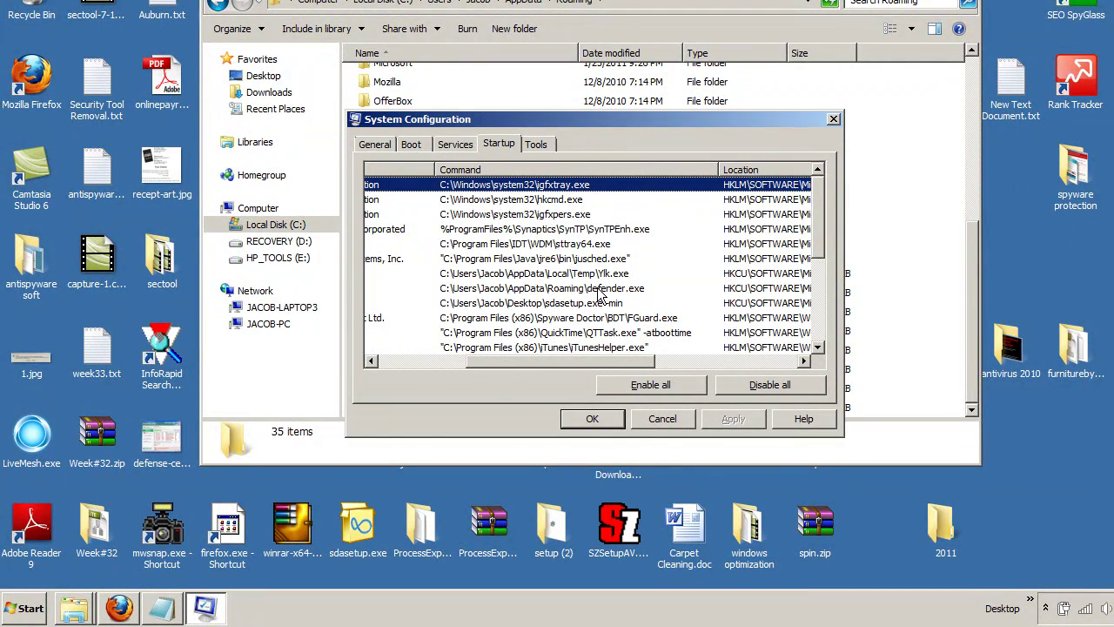
{"action": "left_click", "coordinate": [599, 288]}
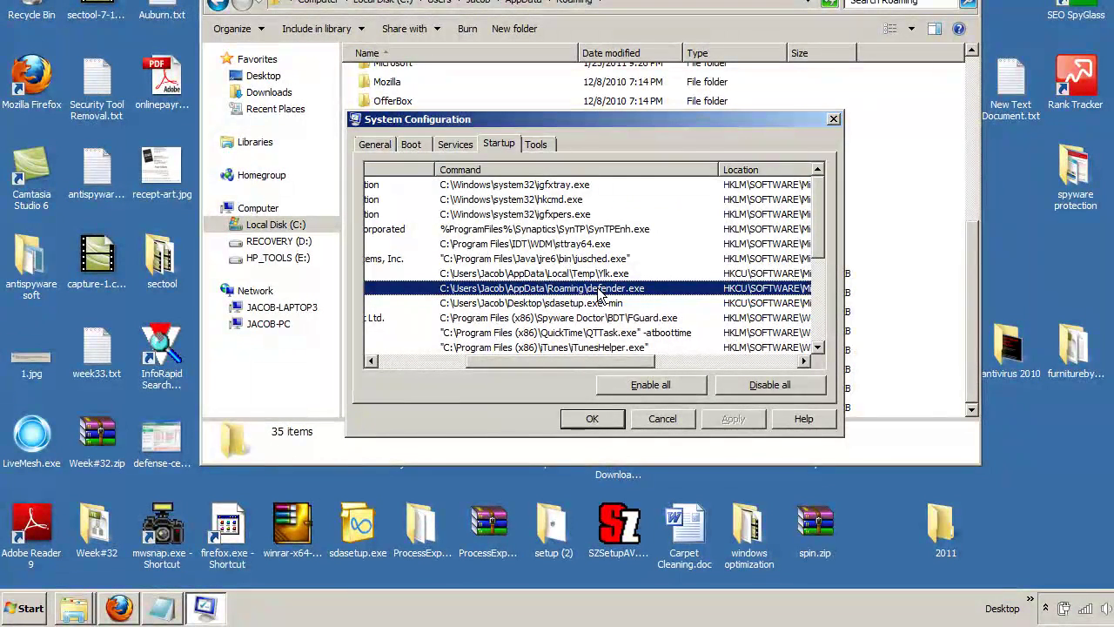
{"action": "left_click", "coordinate": [606, 275]}
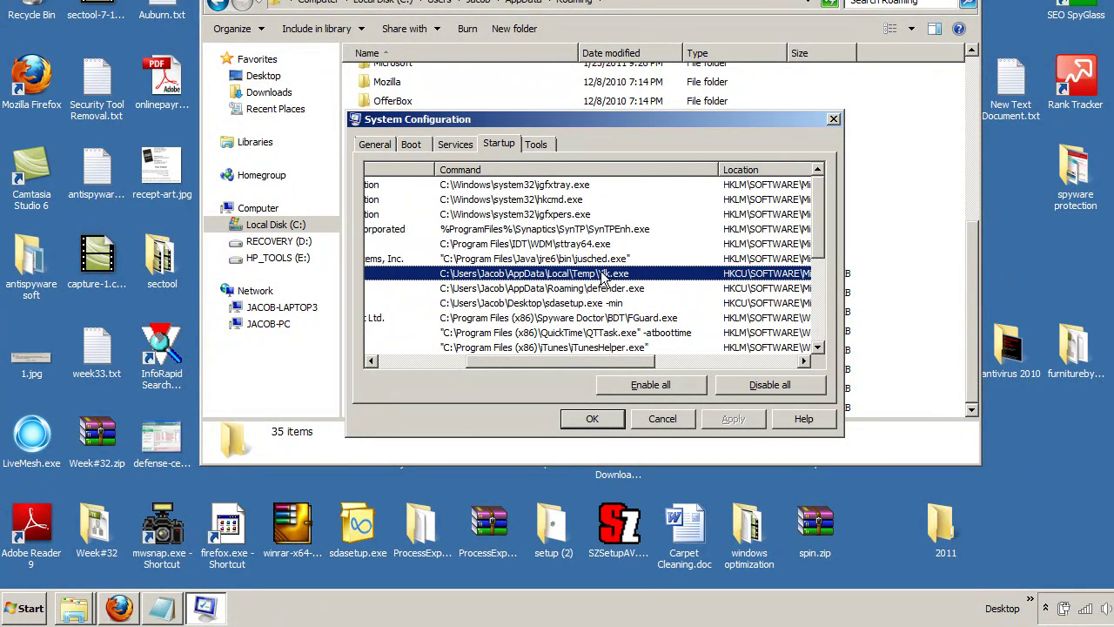
{"action": "left_click", "coordinate": [599, 289]}
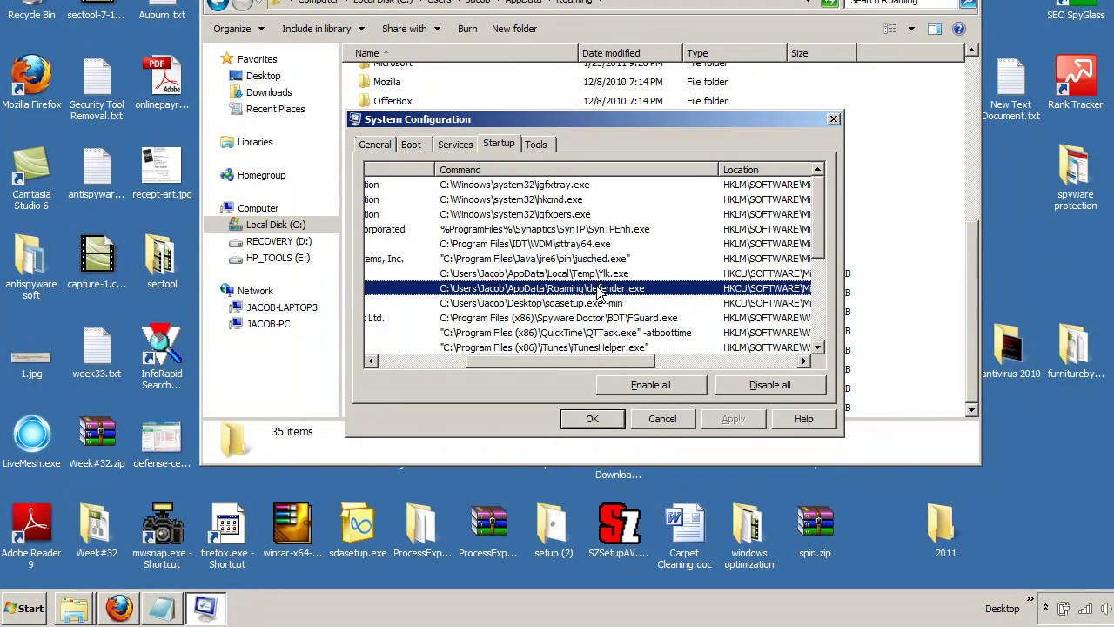
{"action": "left_click", "coordinate": [601, 275]}
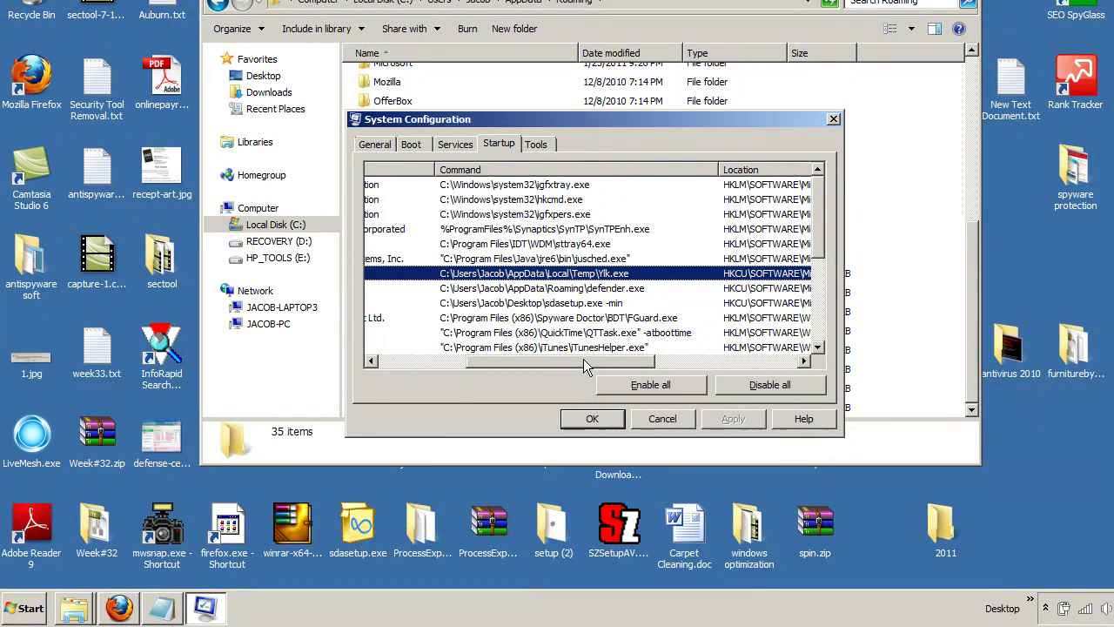
{"action": "left_click_drag", "start_coordinate": [583, 357], "coordinate": [490, 351]}
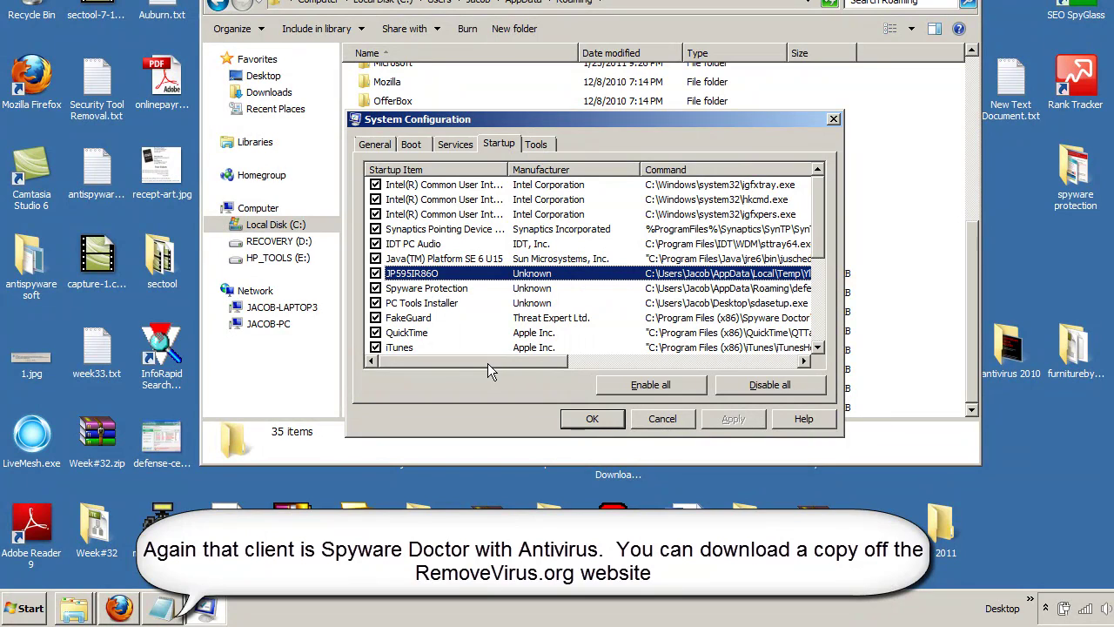
{"action": "left_click_drag", "start_coordinate": [486, 363], "coordinate": [500, 356]}
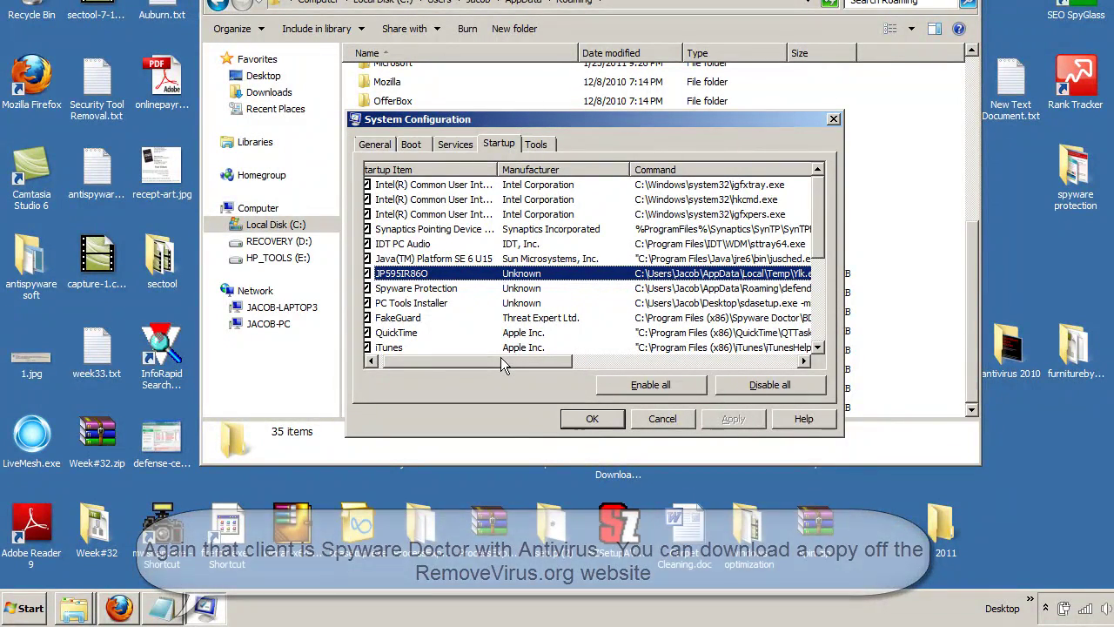
{"action": "left_click_drag", "start_coordinate": [501, 358], "coordinate": [543, 359]}
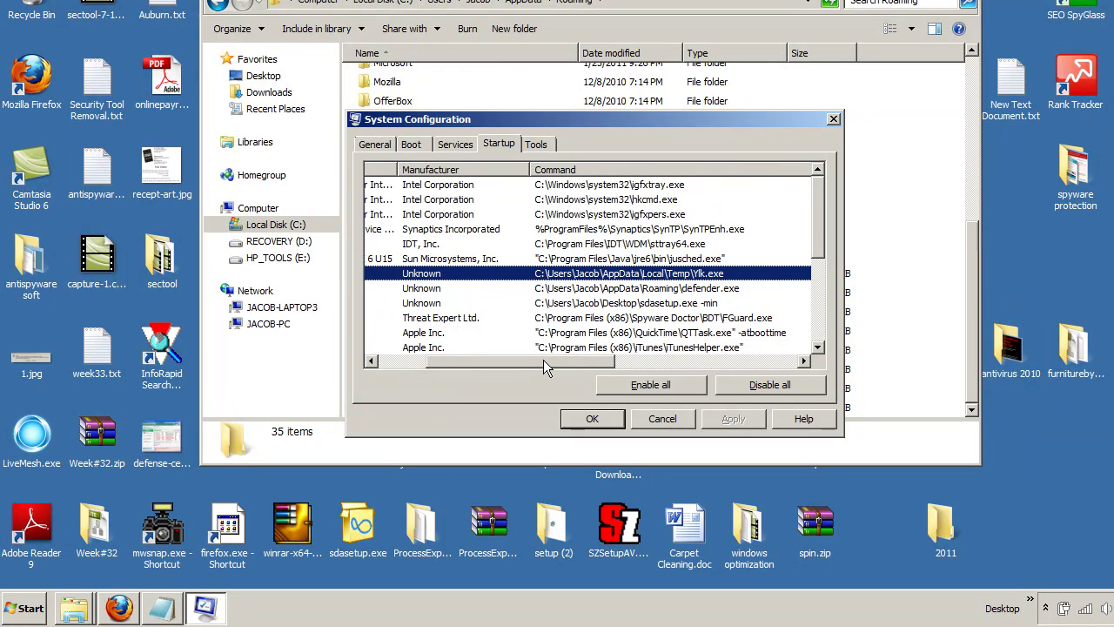
{"action": "left_click", "coordinate": [123, 600]}
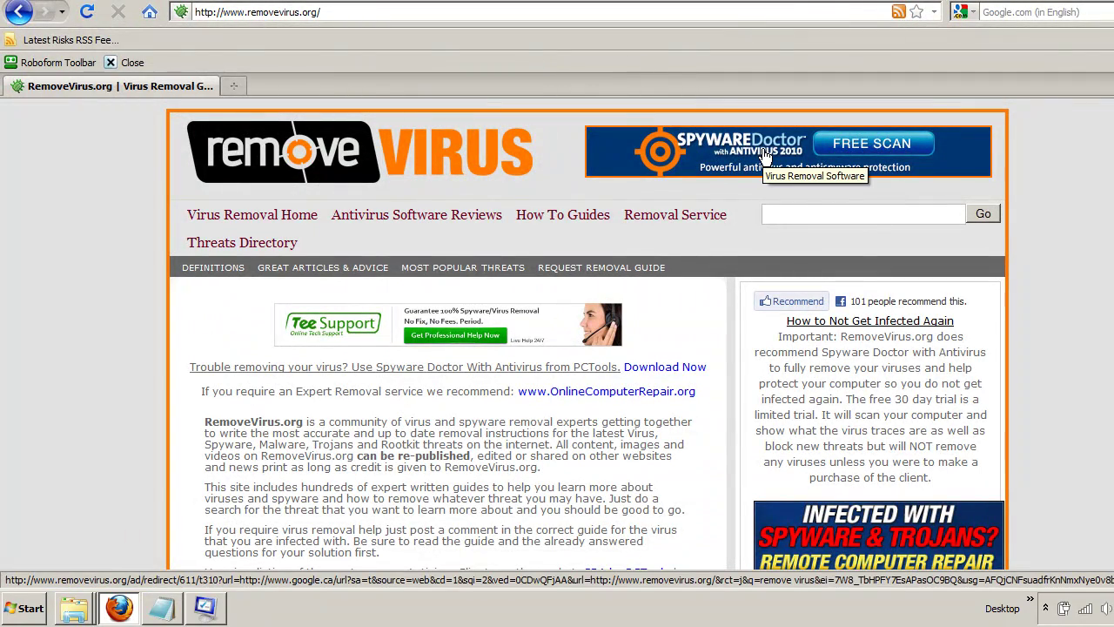
{"action": "scroll", "coordinate": [764, 155], "scroll_direction": "down", "scroll_amount": 5}
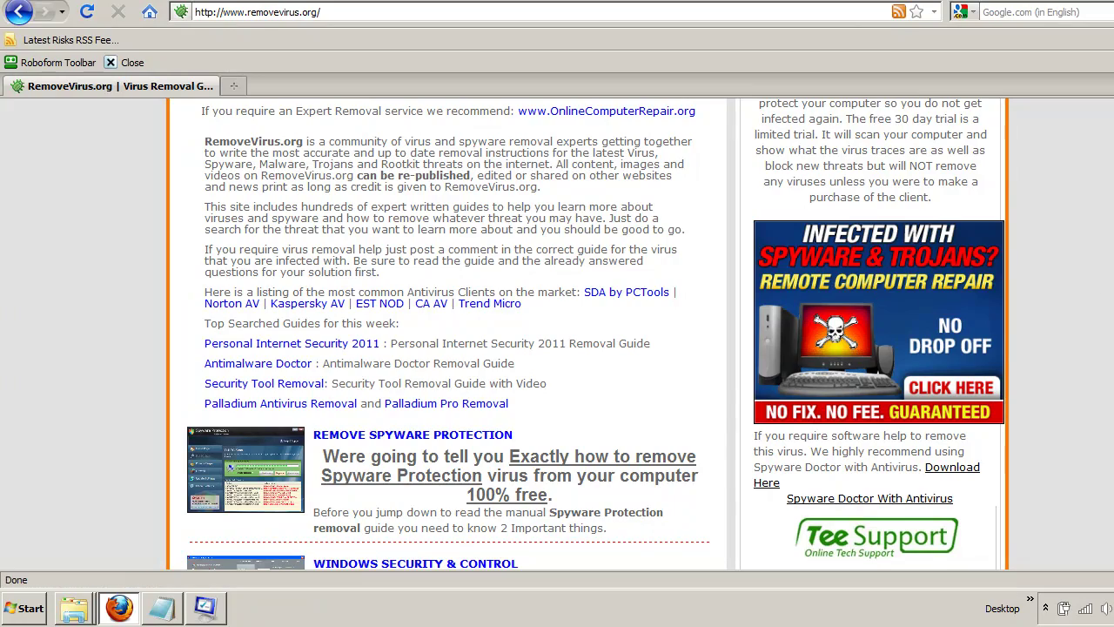
{"action": "scroll", "coordinate": [587, 334], "scroll_direction": "up", "scroll_amount": 5}
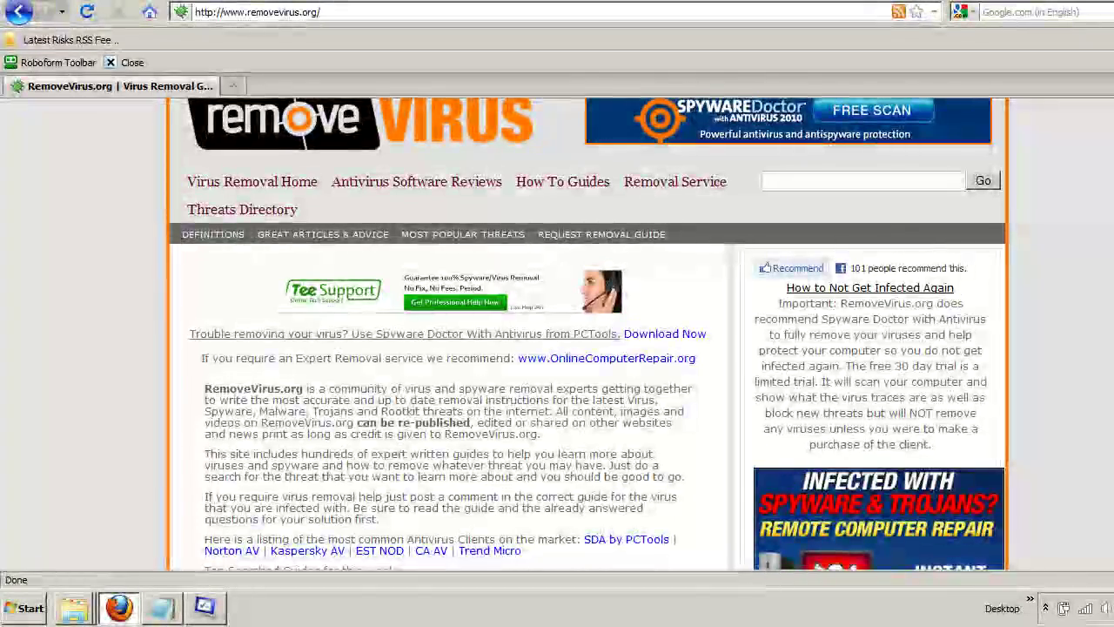
{"action": "scroll", "coordinate": [588, 334], "scroll_direction": "down", "scroll_amount": 3}
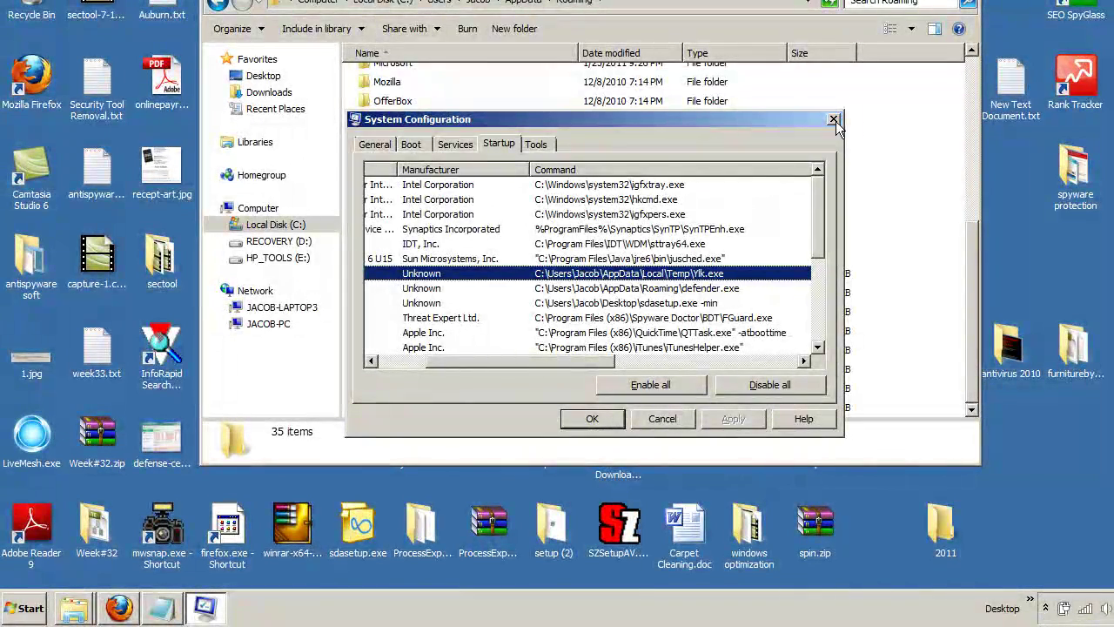
Close System Configuration and launch regedit from the Start search.
{"action": "left_click", "coordinate": [834, 119]}
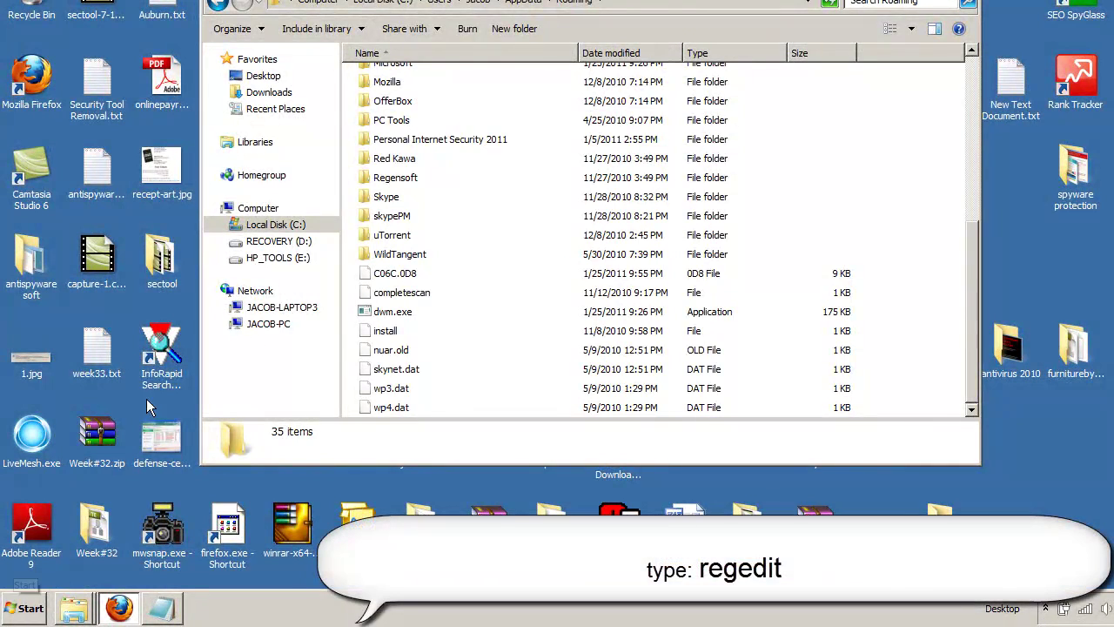
{"action": "left_click", "coordinate": [10, 609]}
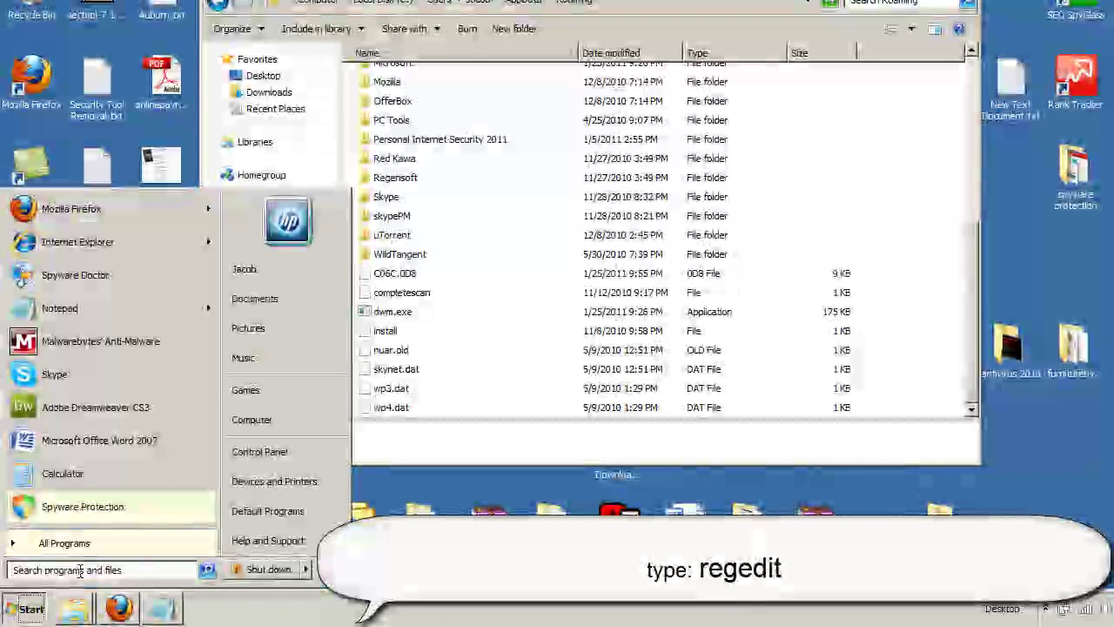
{"action": "type", "text": "regedit"}
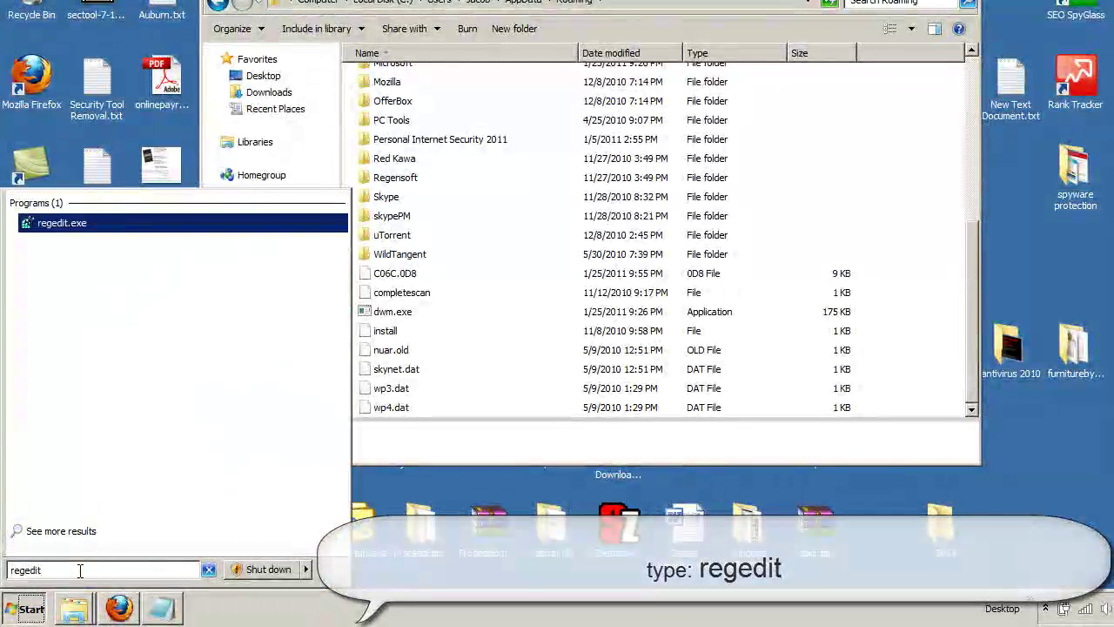
{"action": "key", "text": "Return"}
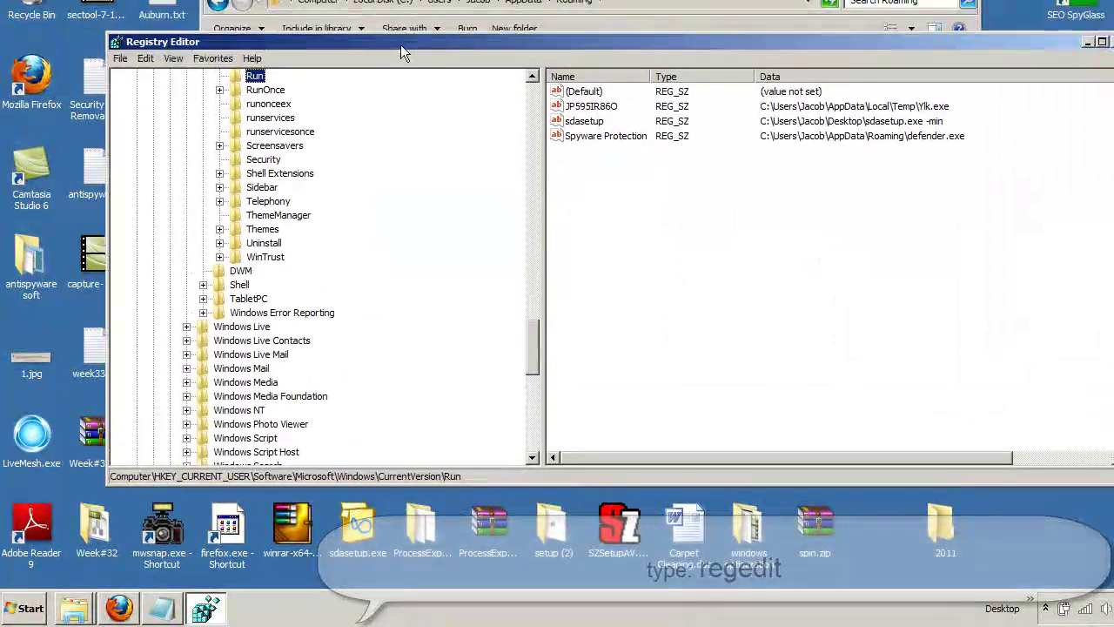
Position the notes holding the Run key path beside the Registry Editor key tree.
{"action": "left_click_drag", "start_coordinate": [529, 344], "coordinate": [532, 317]}
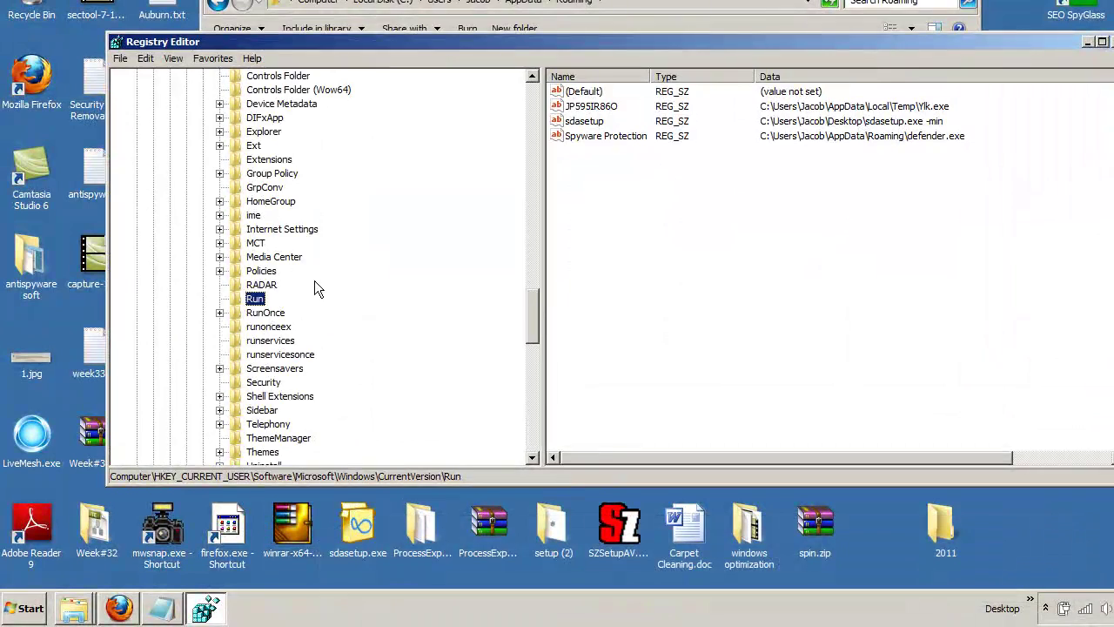
{"action": "left_click", "coordinate": [161, 607]}
{"action": "left_click_drag", "start_coordinate": [353, 444], "coordinate": [323, 180]}
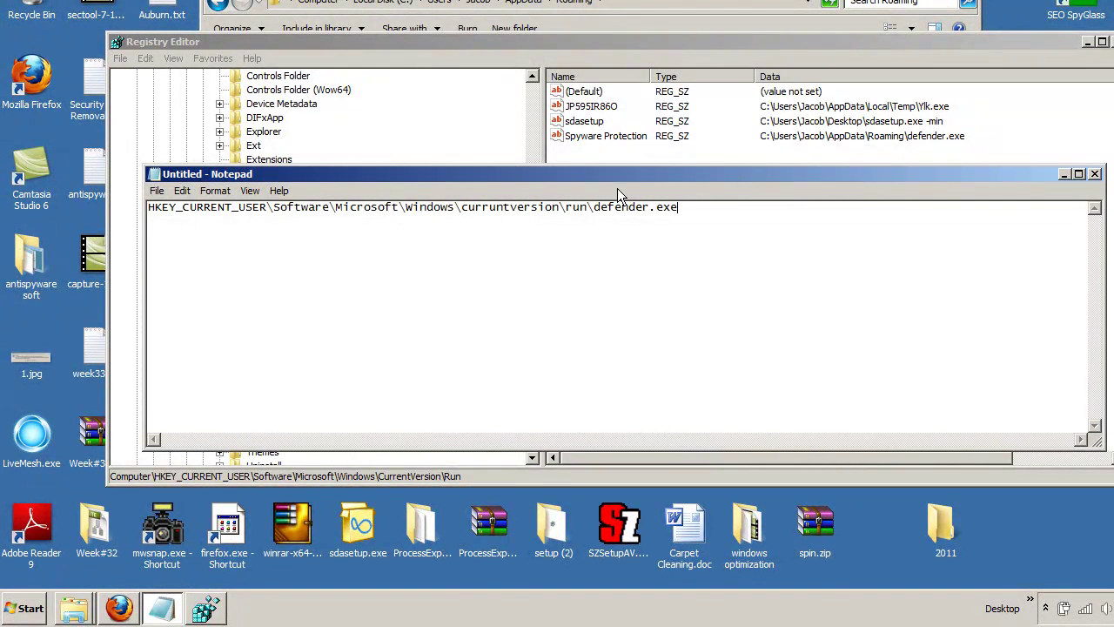
{"action": "left_click_drag", "start_coordinate": [614, 178], "coordinate": [581, 321]}
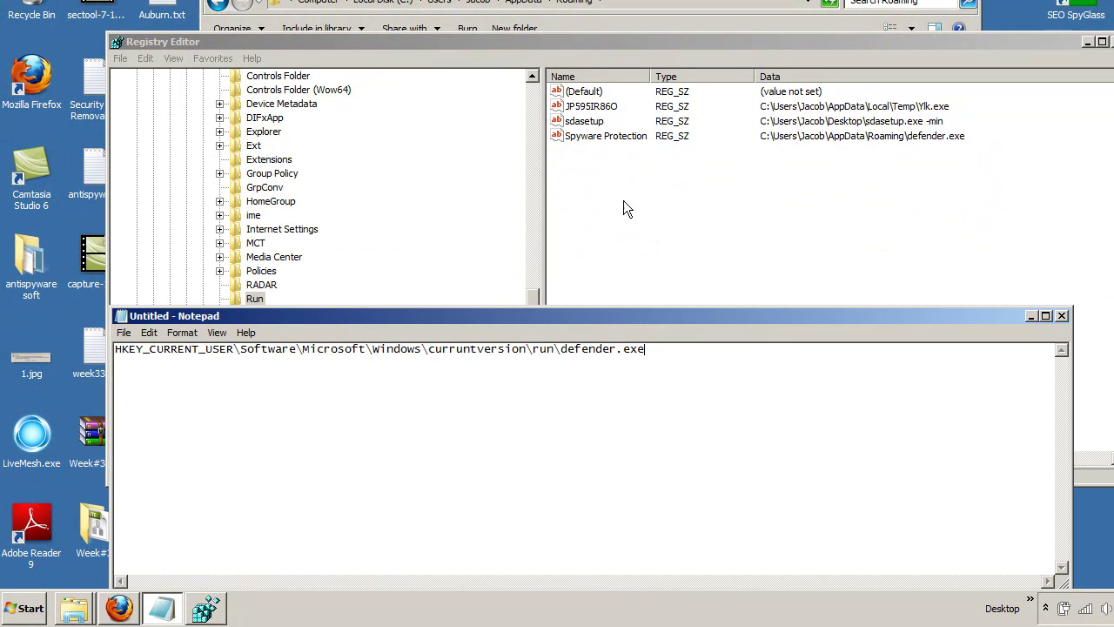
Delete the Spyware Protection value from the Run key.
{"action": "left_click", "coordinate": [599, 136]}
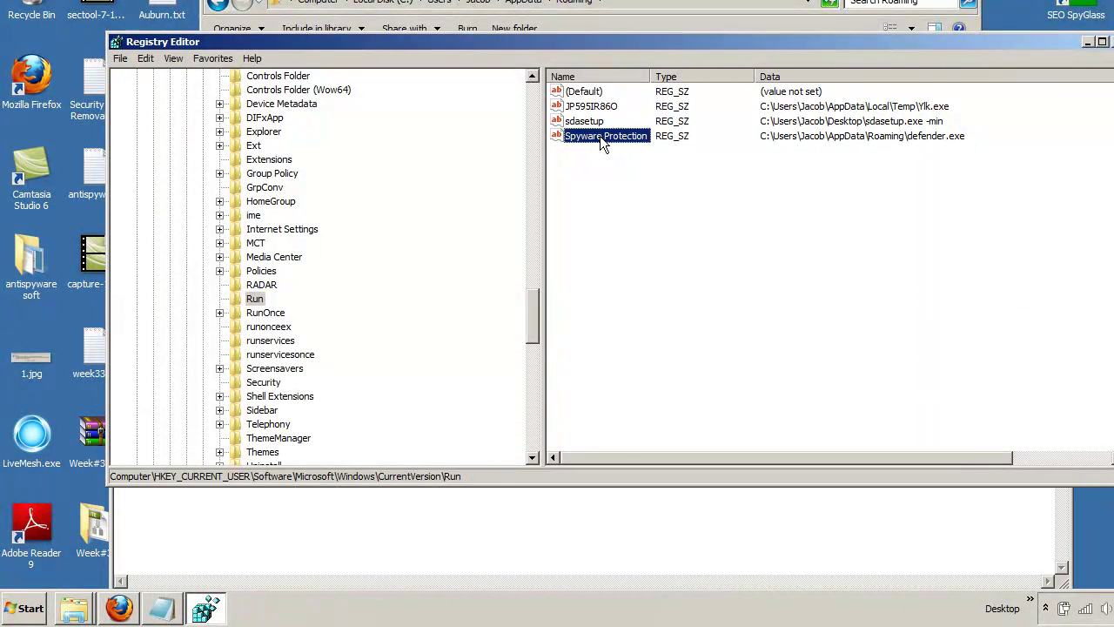
{"action": "right_click", "coordinate": [559, 138]}
{"action": "left_click", "coordinate": [575, 186]}
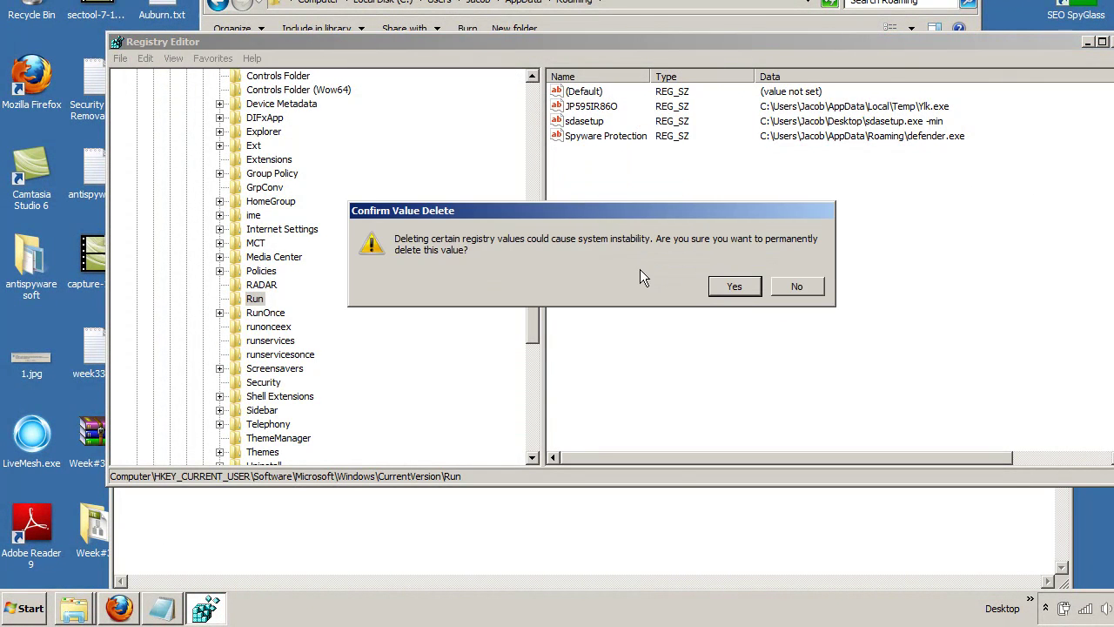
{"action": "key", "text": "Return"}
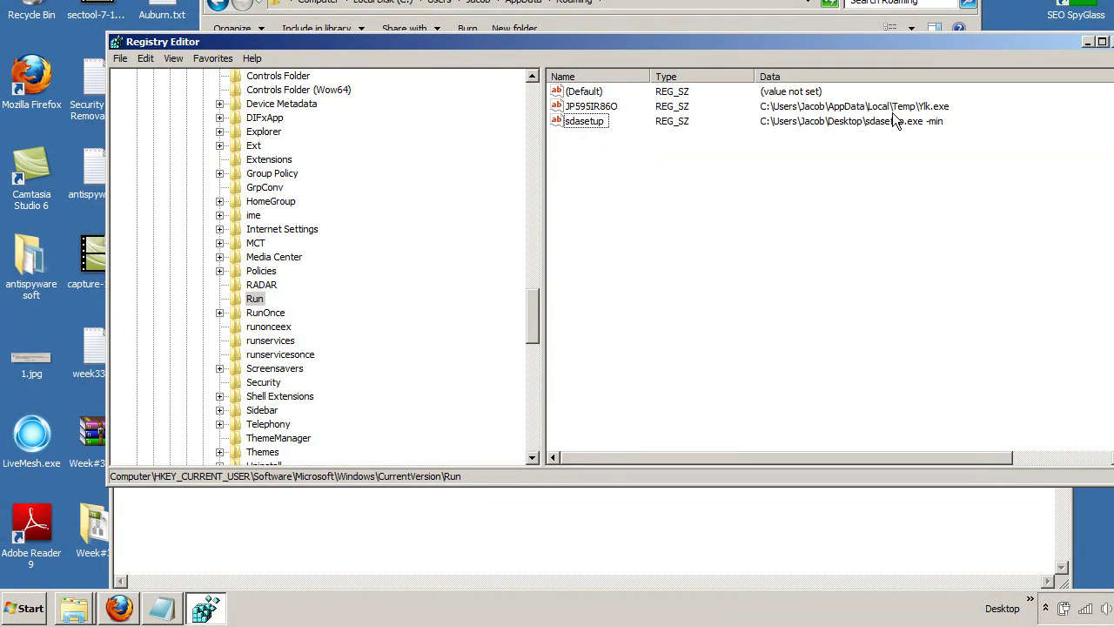
Delete the JP595IR86O value and close Registry Editor.
{"action": "left_click", "coordinate": [559, 106]}
{"action": "right_click", "coordinate": [558, 106]}
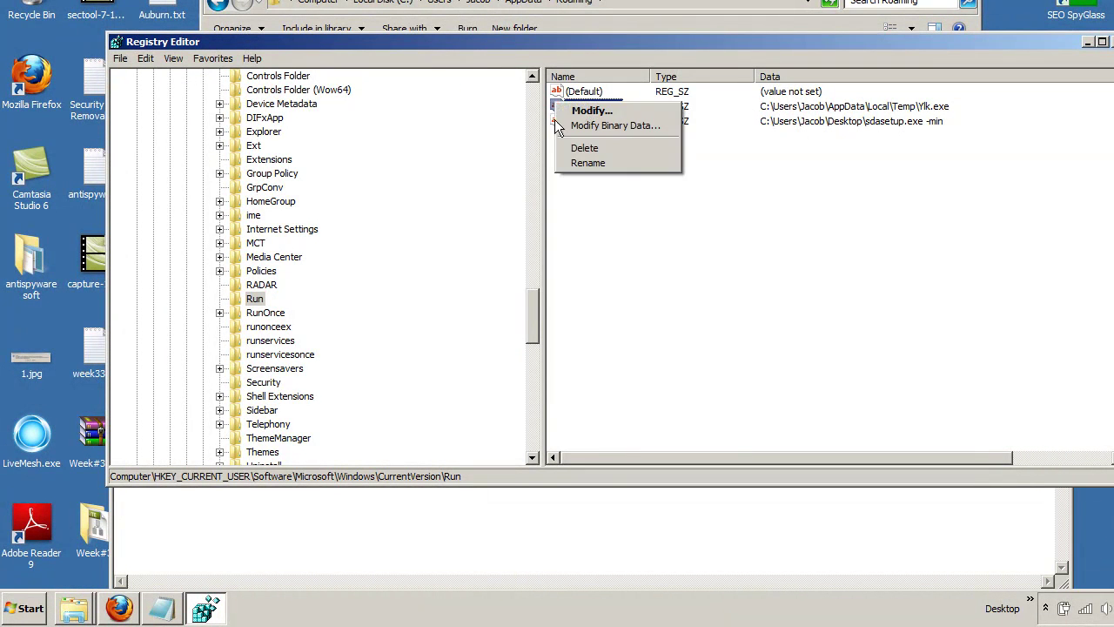
{"action": "left_click", "coordinate": [570, 148]}
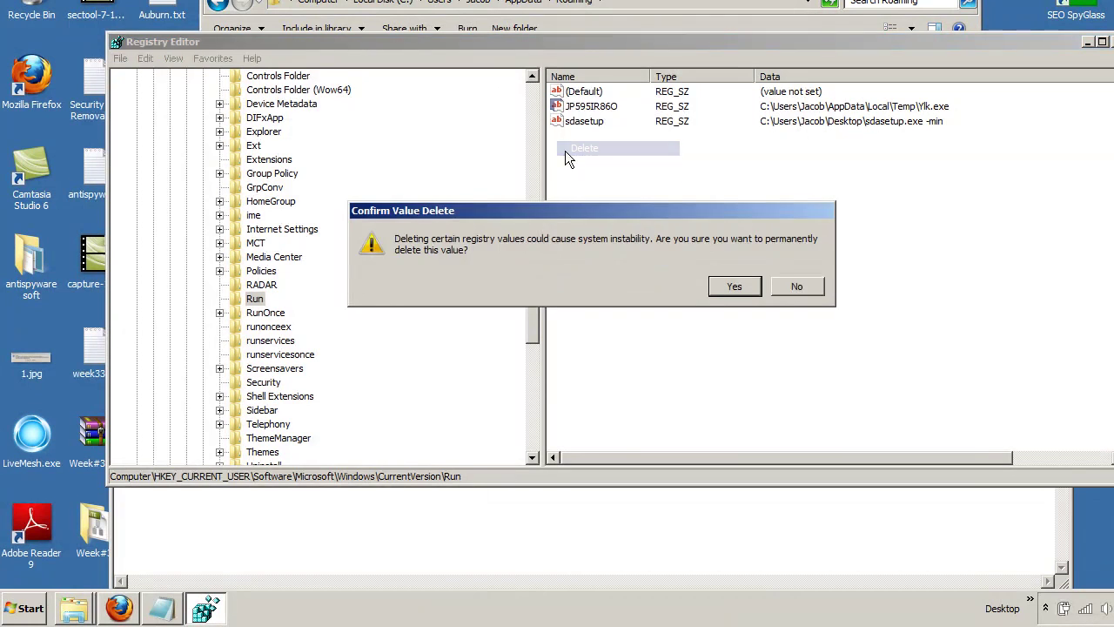
{"action": "left_click", "coordinate": [734, 287]}
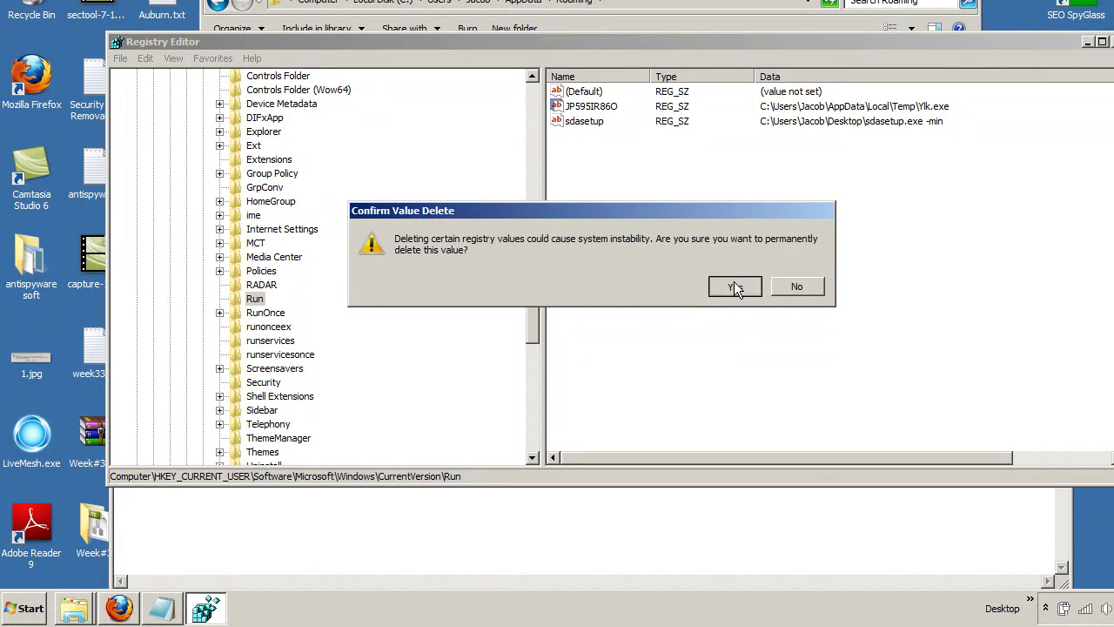
{"action": "left_click", "coordinate": [1110, 42]}
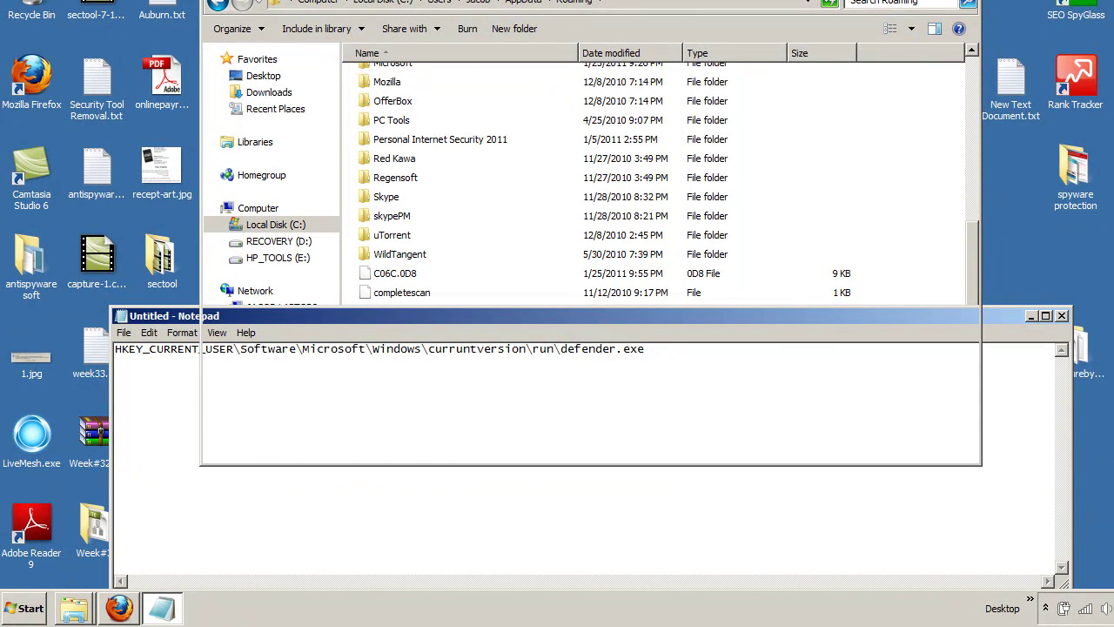
Minimize Notepad and the Explorer window and close the shortcut Properties dialog.
{"action": "left_click", "coordinate": [1031, 316]}
{"action": "key", "text": "super+Down"}
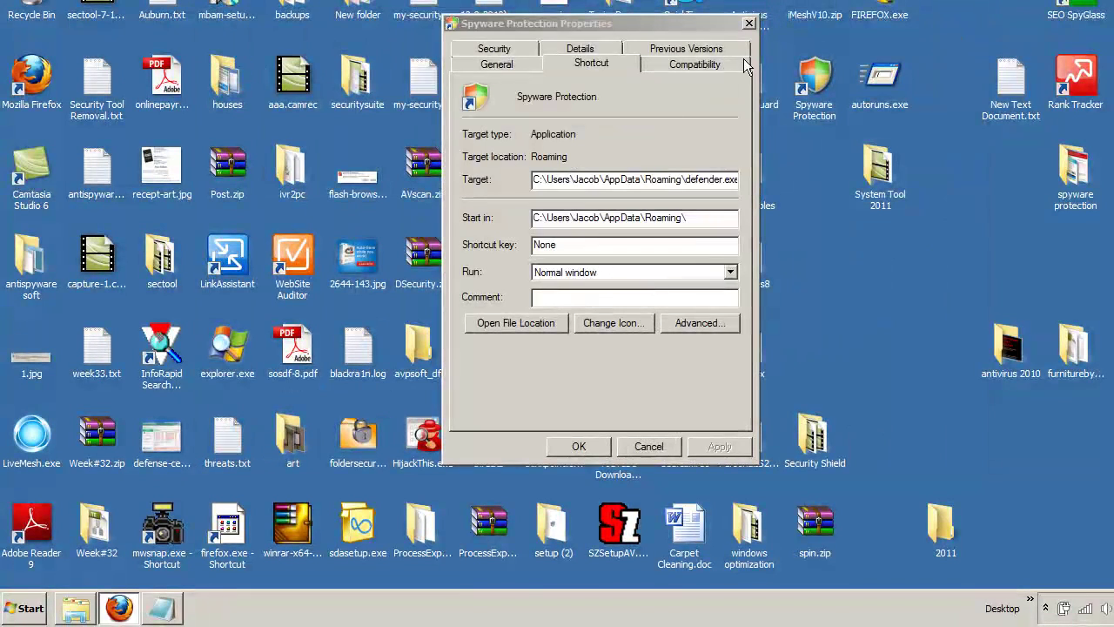
{"action": "left_click", "coordinate": [749, 24]}
Delete the Spyware Protection desktop shortcut to the Recycle Bin.
{"action": "right_click", "coordinate": [819, 77]}
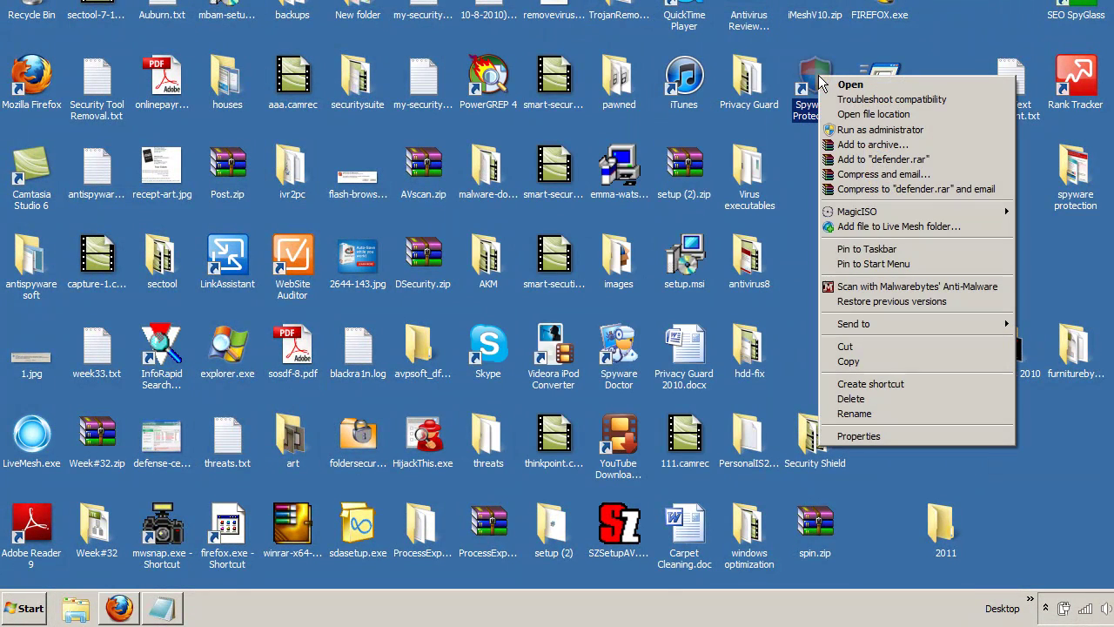
{"action": "key", "text": "Escape"}
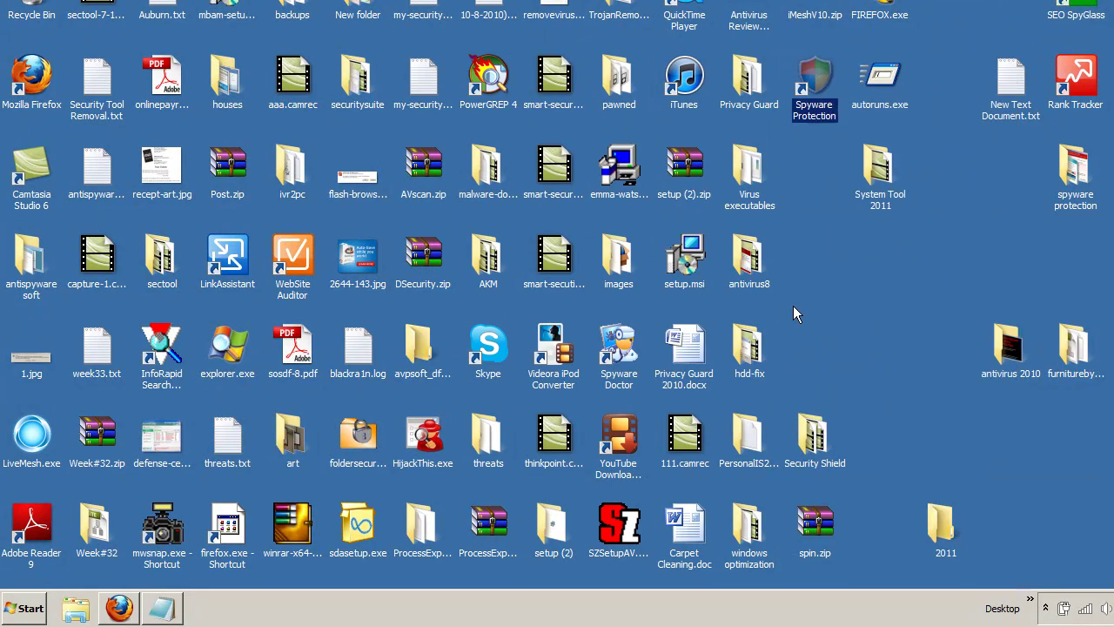
{"action": "right_click", "coordinate": [817, 76]}
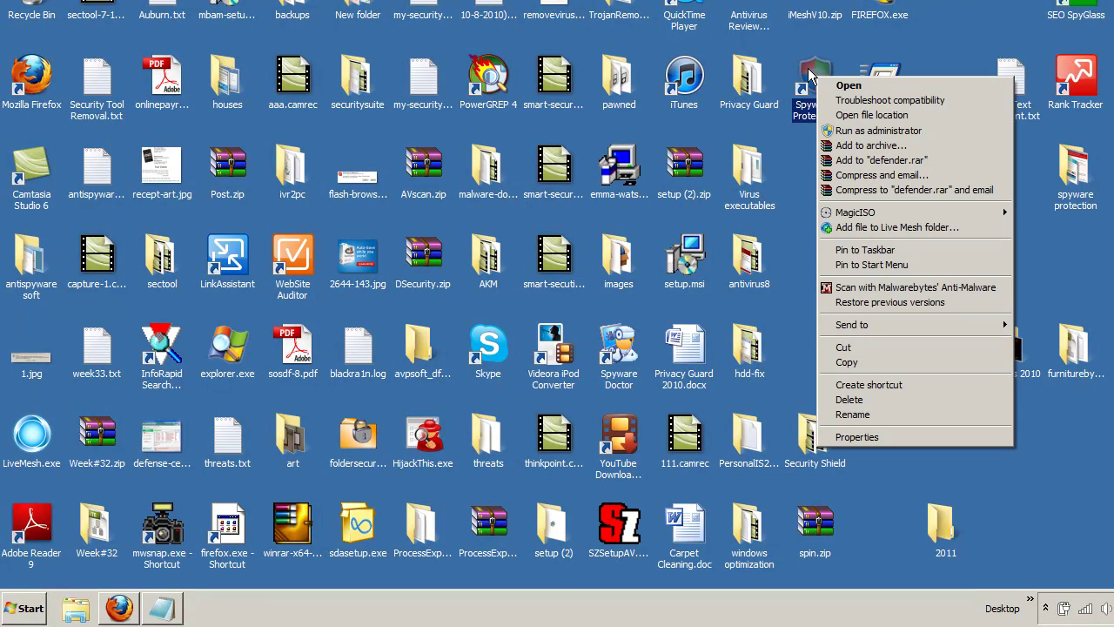
{"action": "left_click", "coordinate": [848, 399]}
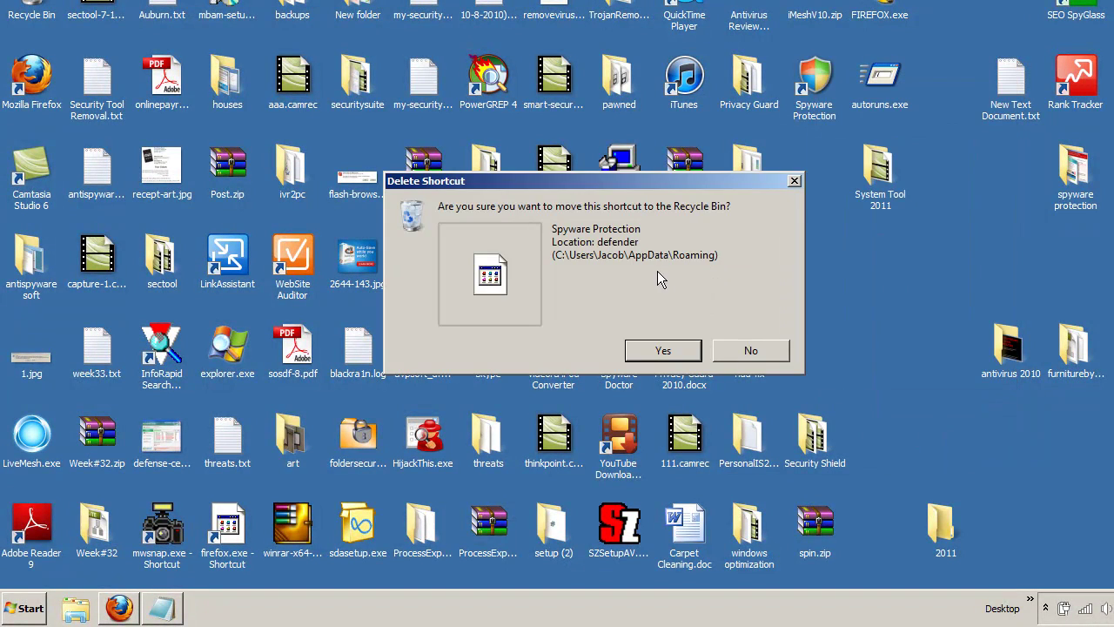
{"action": "left_click", "coordinate": [657, 349]}
Remove Spyware Protection from the Start menu's recent programs list.
{"action": "left_click", "coordinate": [15, 606]}
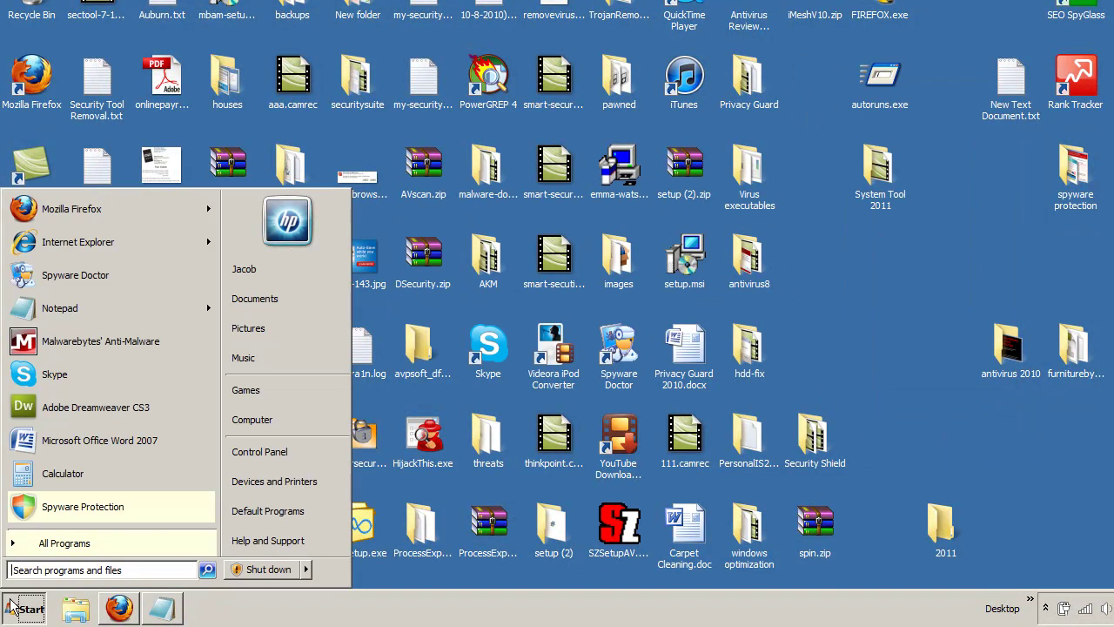
{"action": "right_click", "coordinate": [52, 503]}
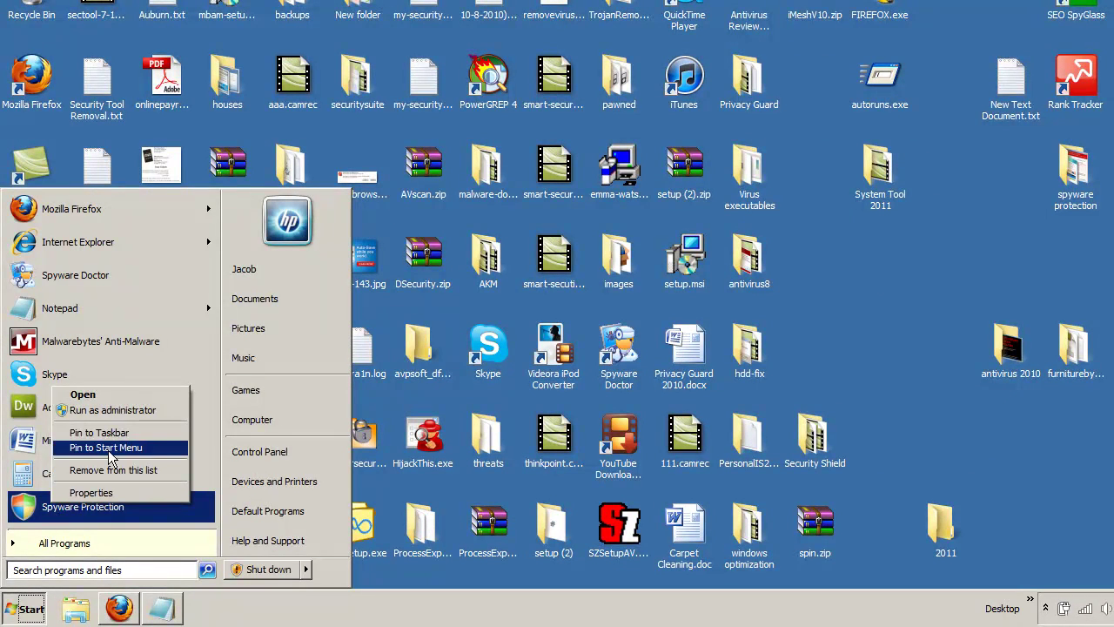
{"action": "left_click", "coordinate": [111, 470]}
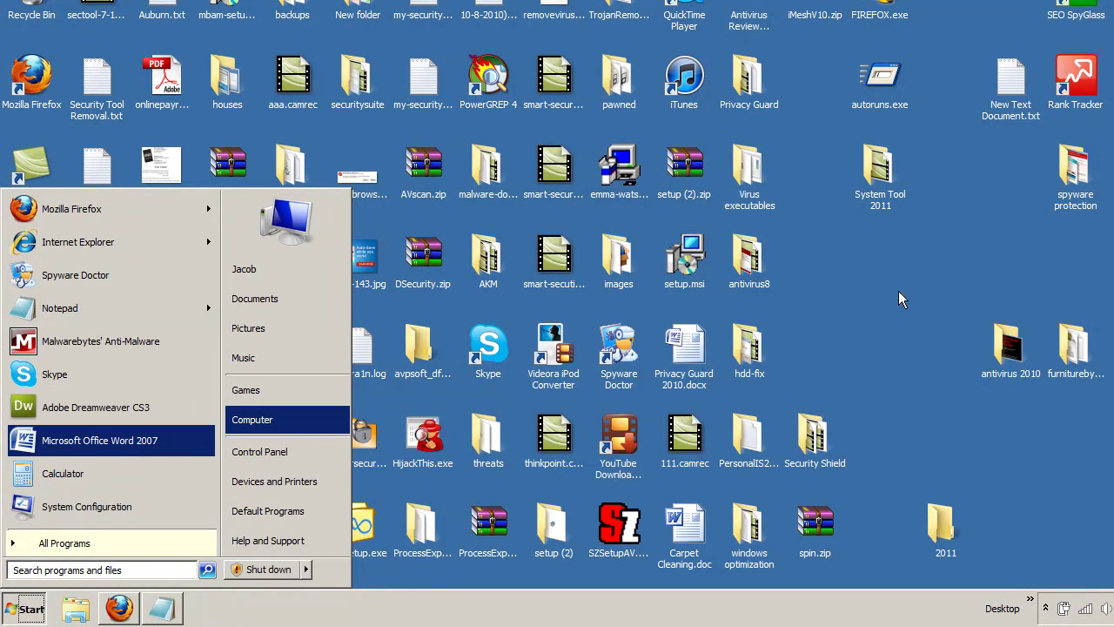
{"action": "left_click", "coordinate": [947, 275]}
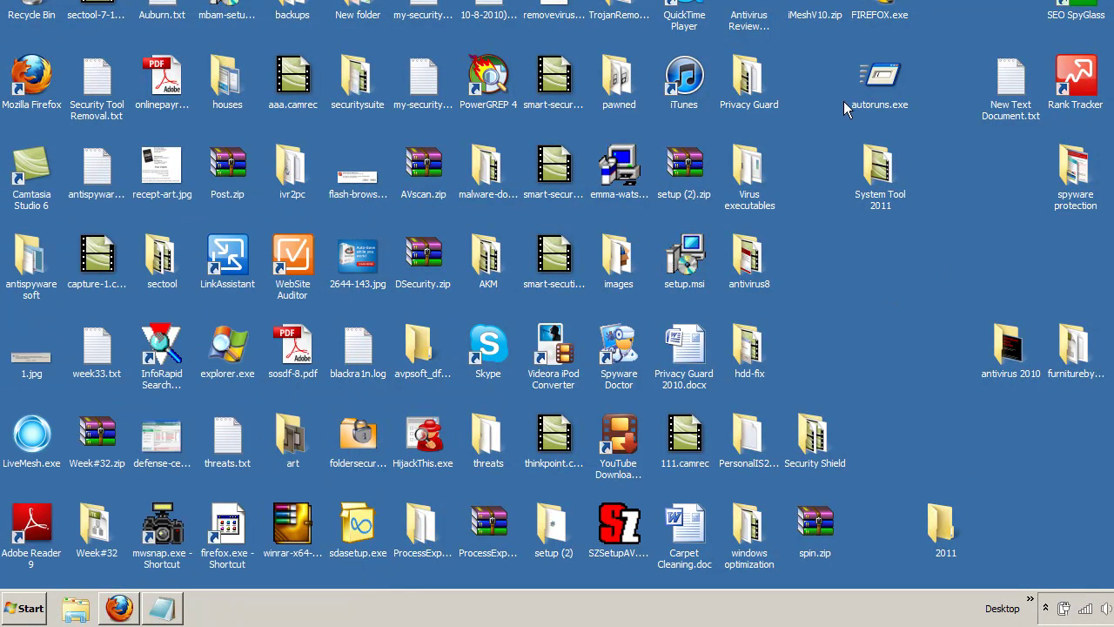
{"action": "left_click", "coordinate": [754, 167]}
{"action": "left_click", "coordinate": [745, 73]}
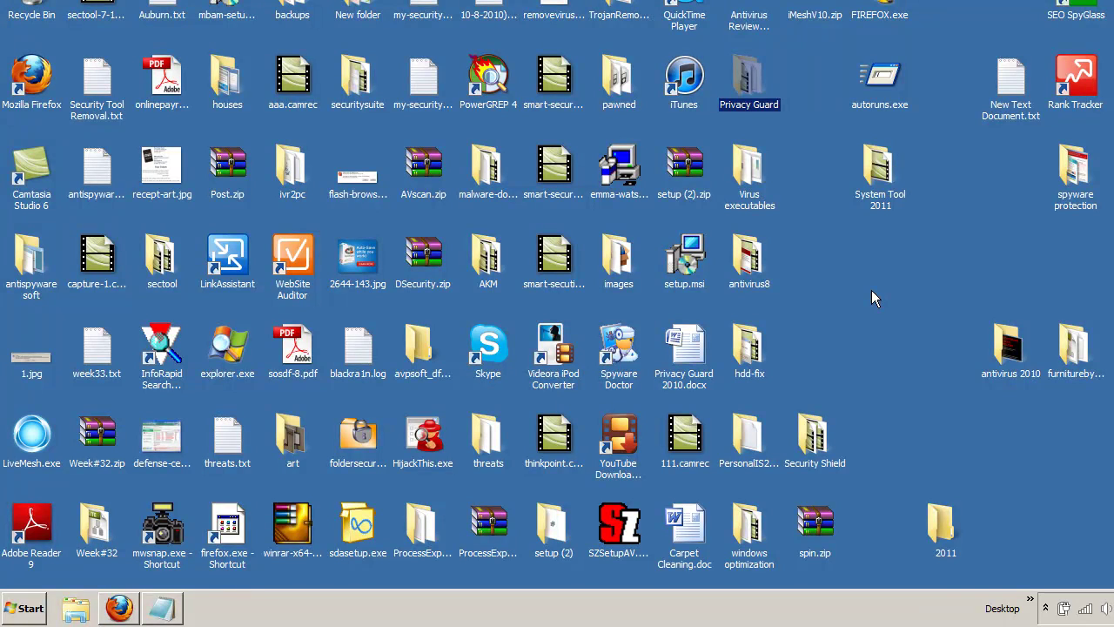
{"action": "left_click", "coordinate": [806, 95]}
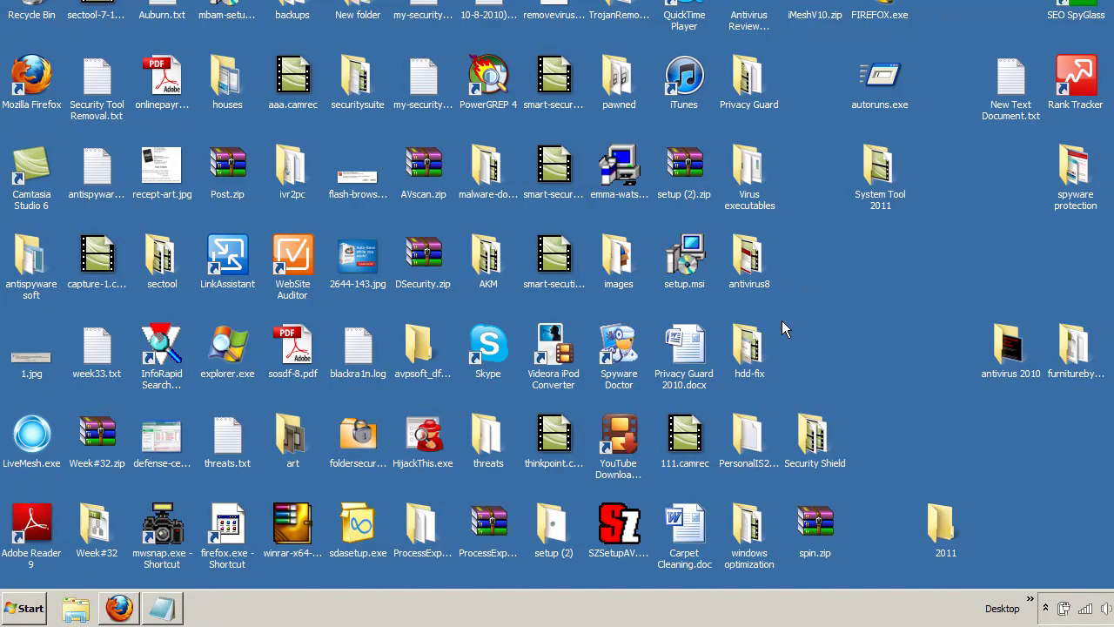
Restore the Firefox window and browse the RemoveVirus.org homepage's Remove Spyware Protection guide.
{"action": "left_click", "coordinate": [116, 609]}
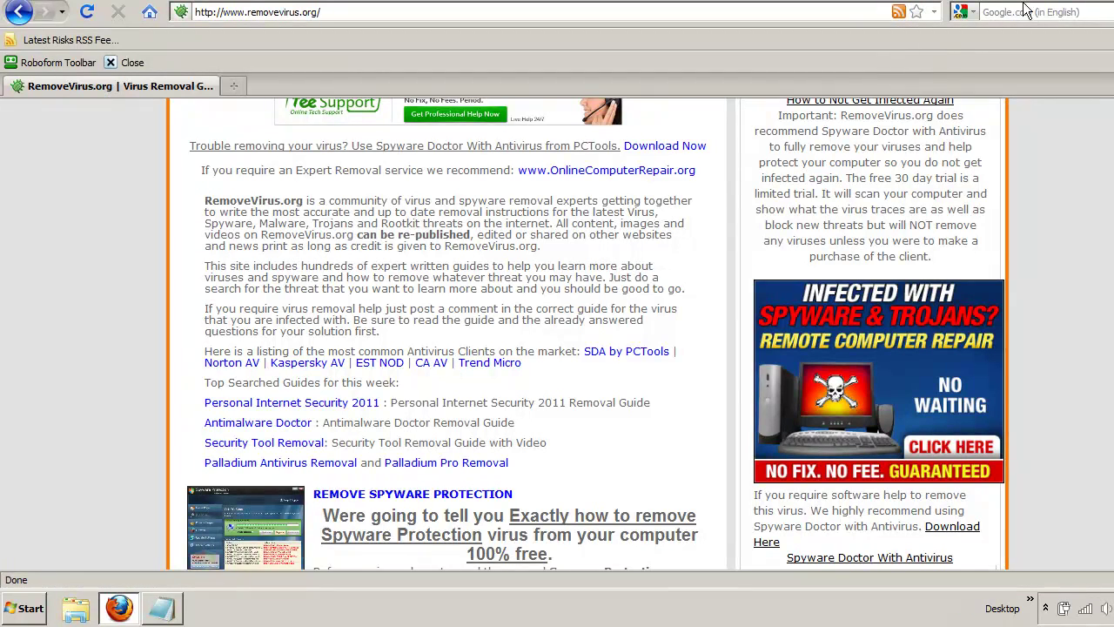
{"action": "scroll", "coordinate": [587, 335], "scroll_direction": "up", "scroll_amount": 5}
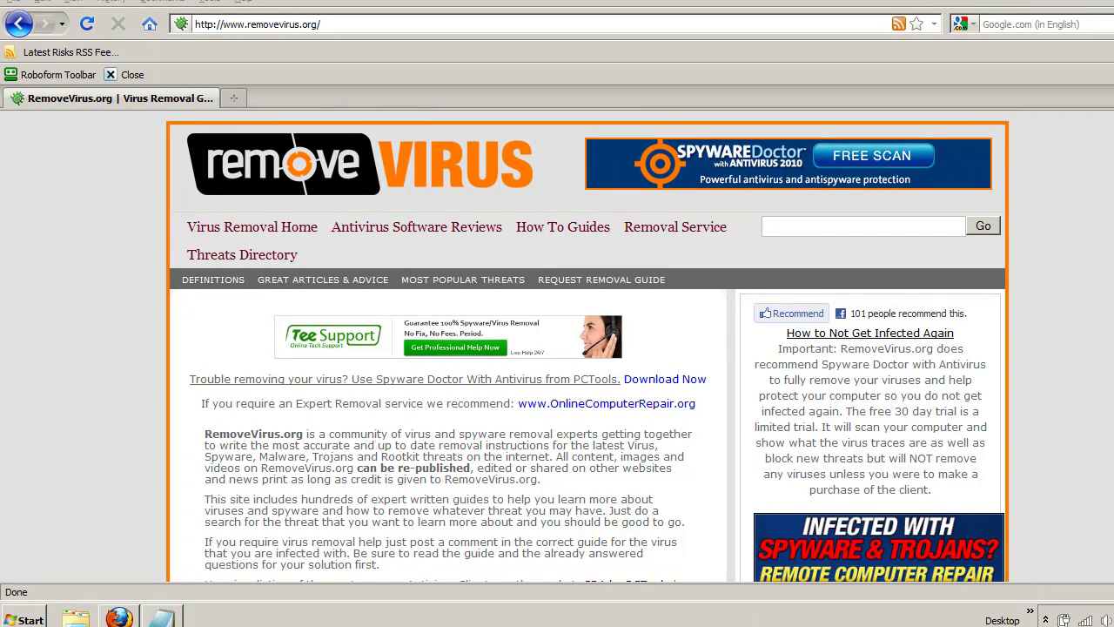
{"action": "scroll", "coordinate": [587, 348], "scroll_direction": "down", "scroll_amount": 5}
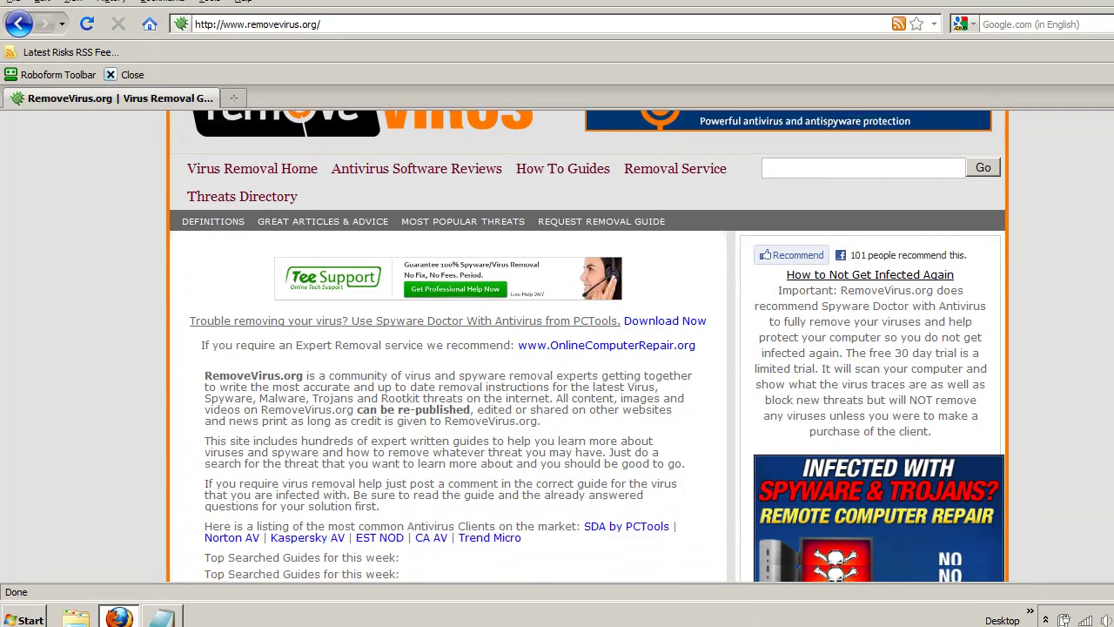
{"action": "scroll", "coordinate": [587, 348], "scroll_direction": "down", "scroll_amount": 1}
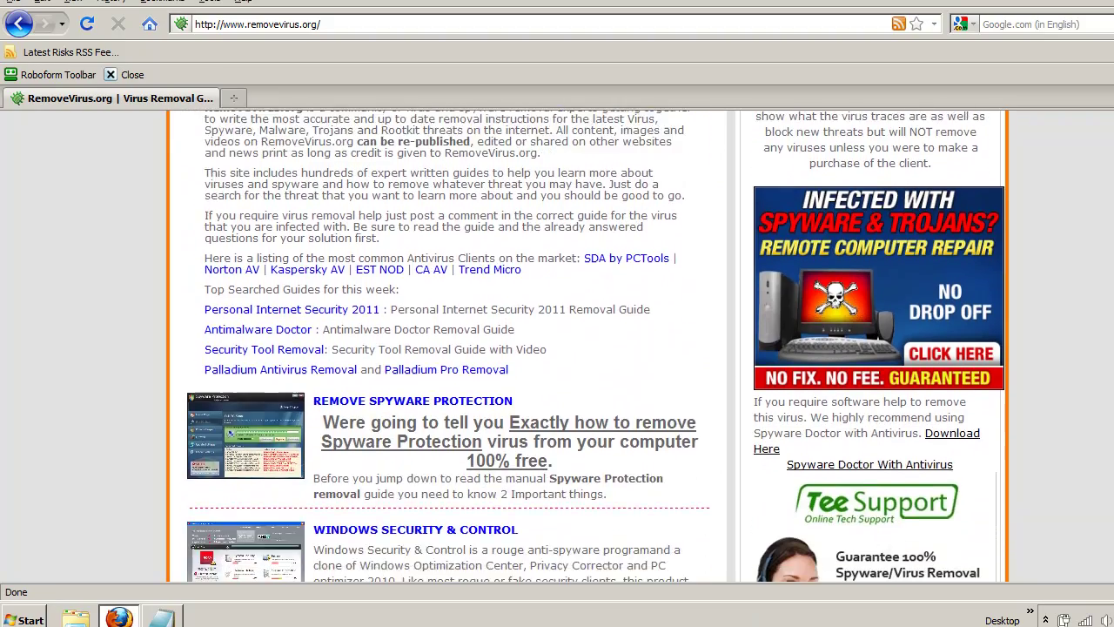
{"action": "scroll", "coordinate": [588, 348], "scroll_direction": "up", "scroll_amount": 1}
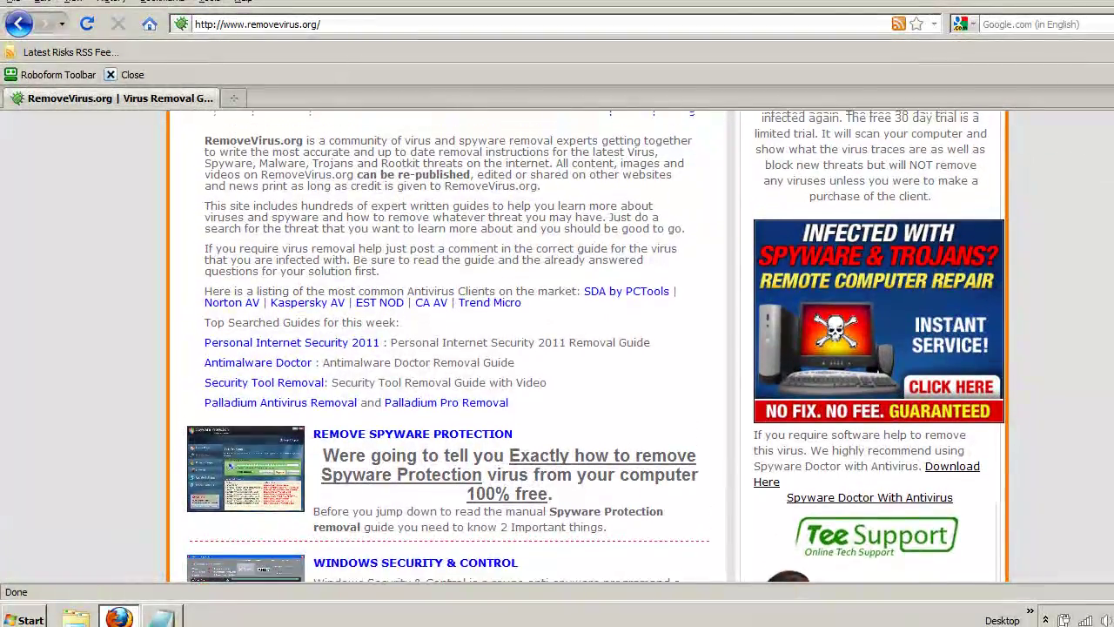
{"action": "scroll", "coordinate": [587, 348], "scroll_direction": "up", "scroll_amount": 4}
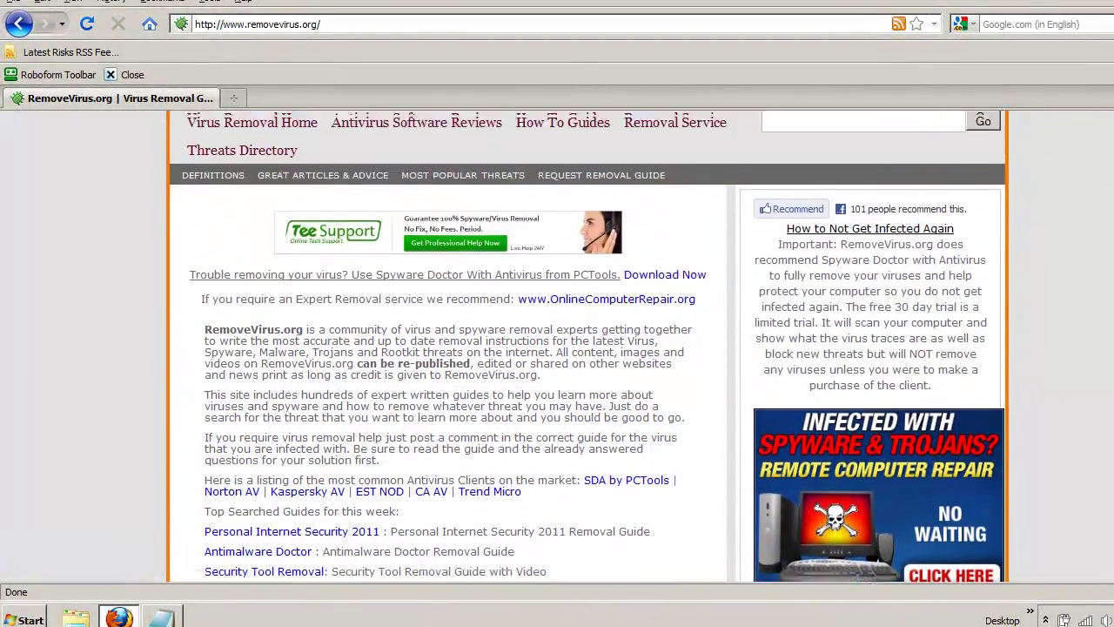
{"action": "scroll", "coordinate": [587, 348], "scroll_direction": "up", "scroll_amount": 1}
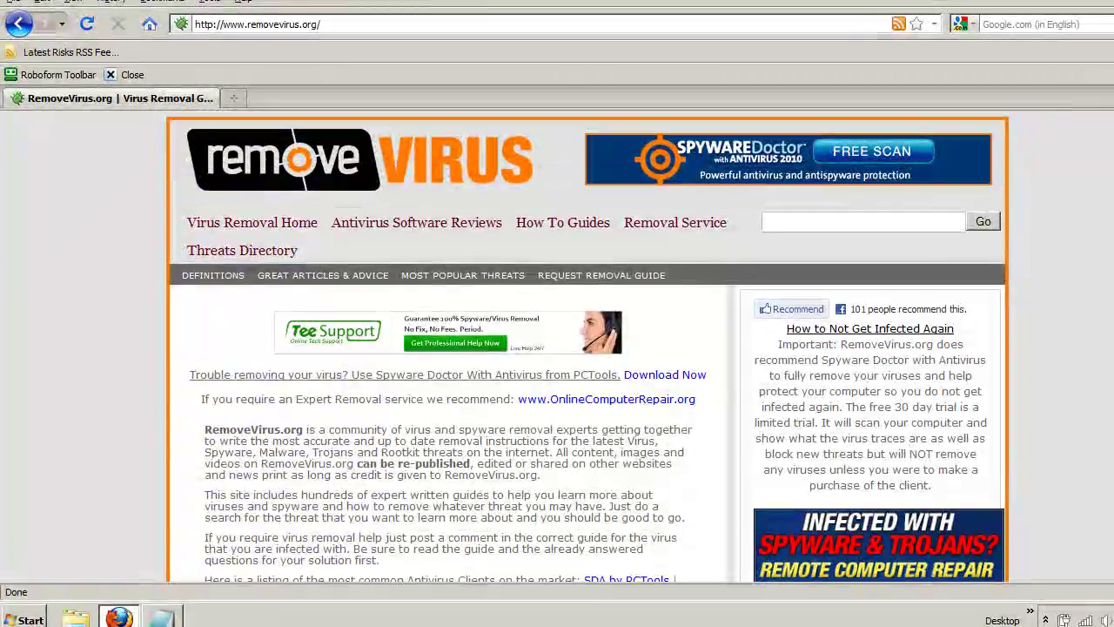